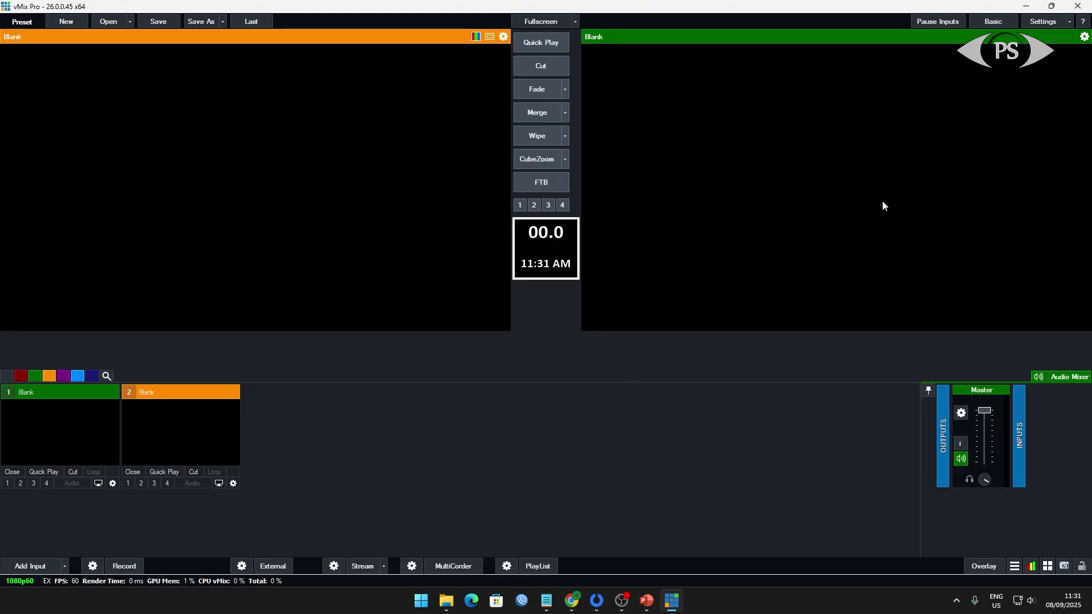
In the audio output settings, assign bus A to CABLE-A Input (VB-Audio Virtual Cable A).
{"action": "left_click", "coordinate": [1043, 21]}
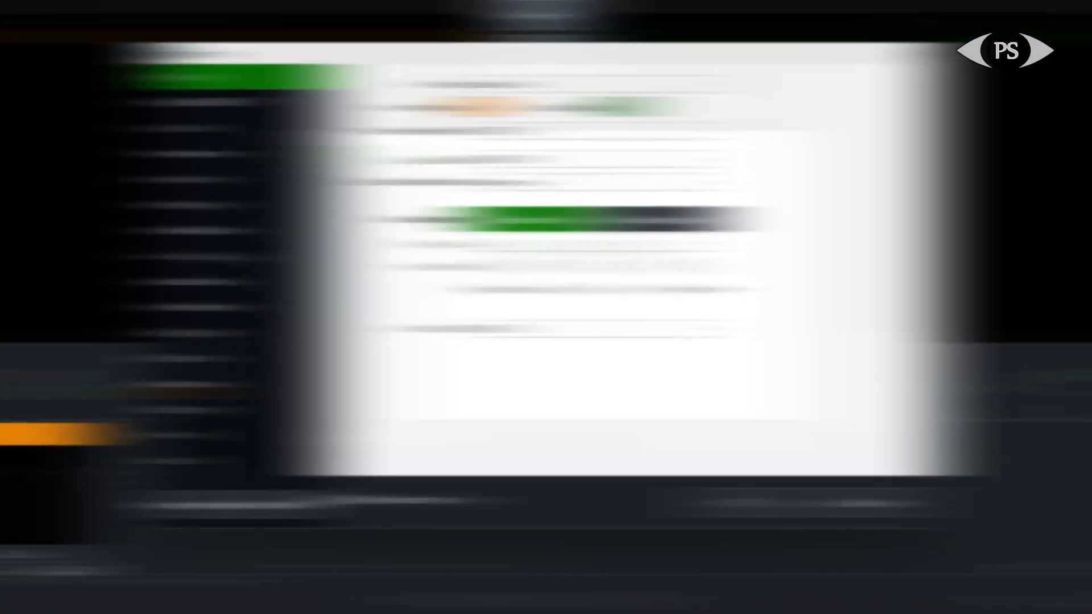
{"action": "left_click", "coordinate": [325, 288]}
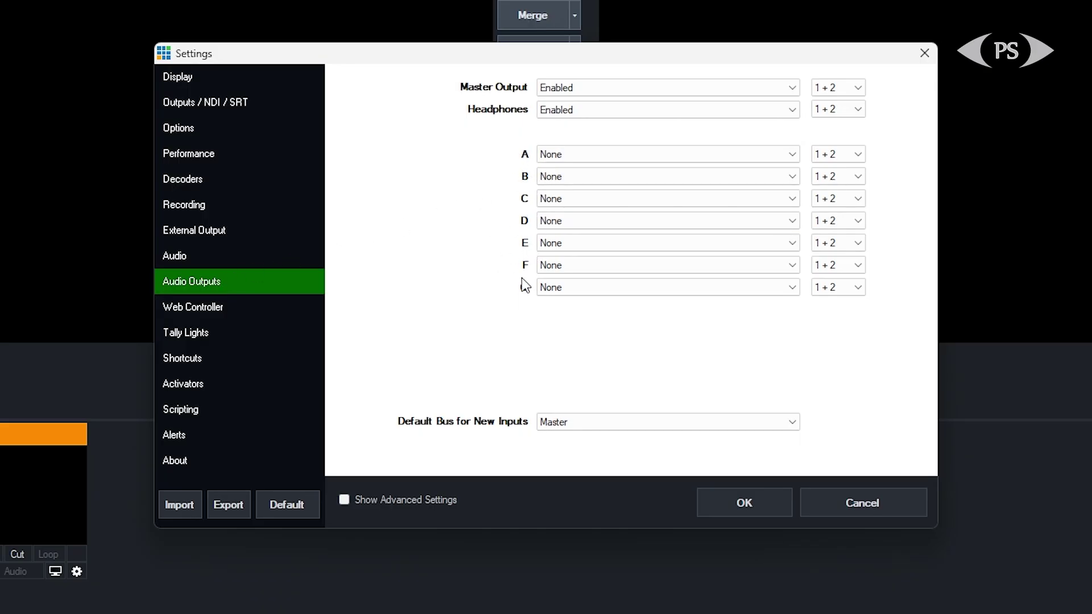
{"action": "left_click", "coordinate": [604, 162]}
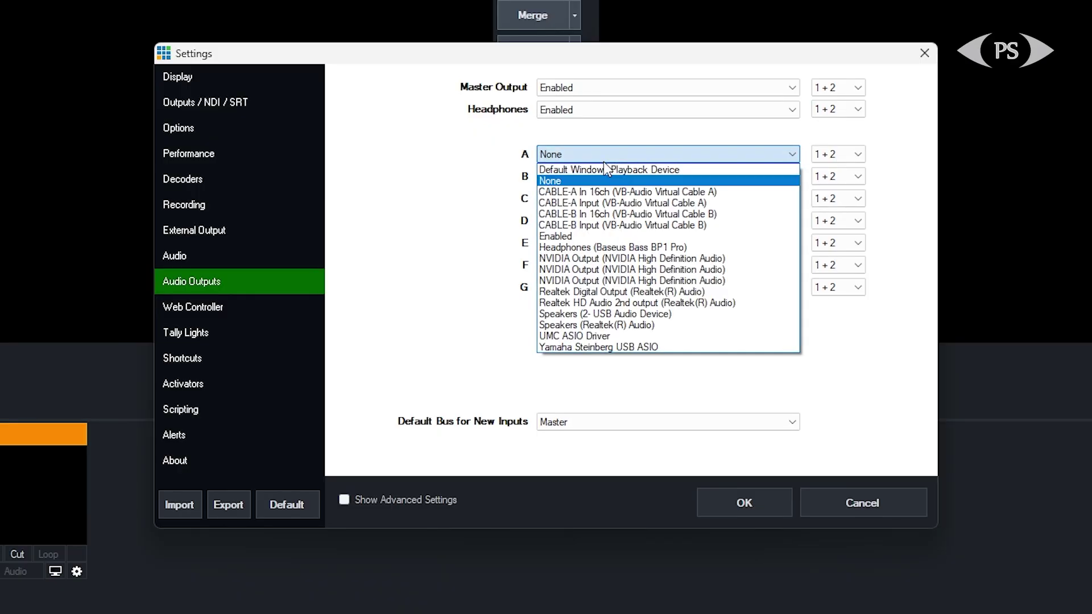
{"action": "left_click", "coordinate": [612, 204]}
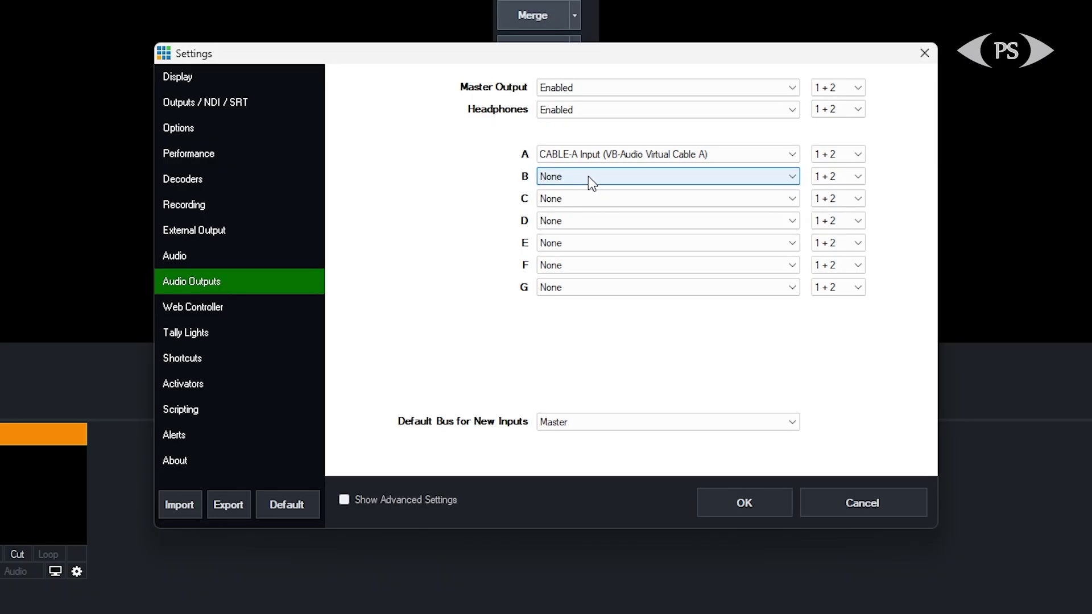
Assign audio bus B to Speakers (2- USB Audio Device) and restart vMix to apply the output changes.
{"action": "left_click", "coordinate": [588, 179]}
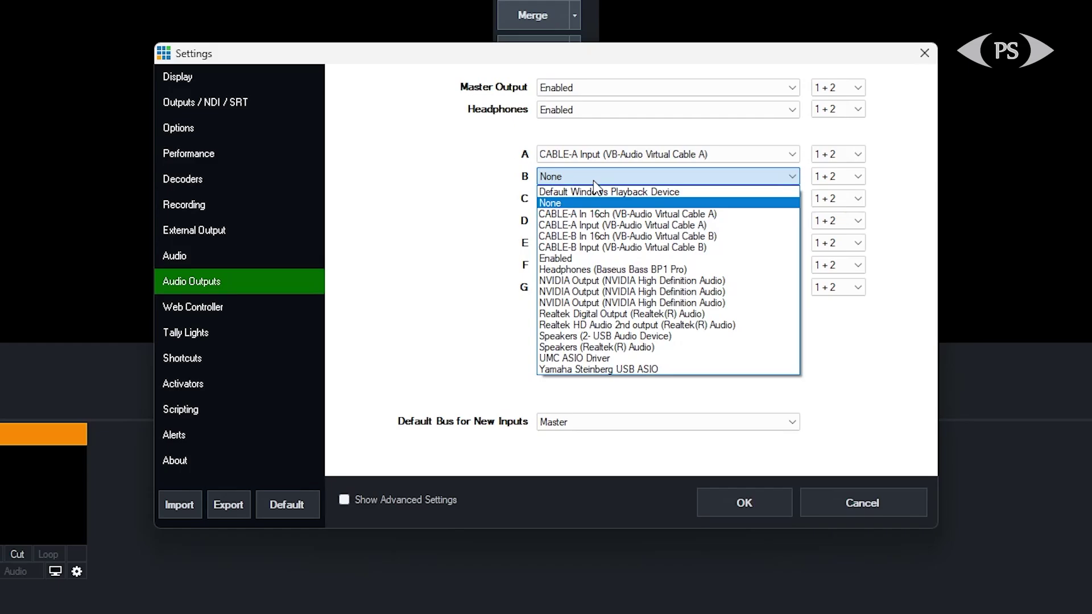
{"action": "left_click", "coordinate": [627, 337]}
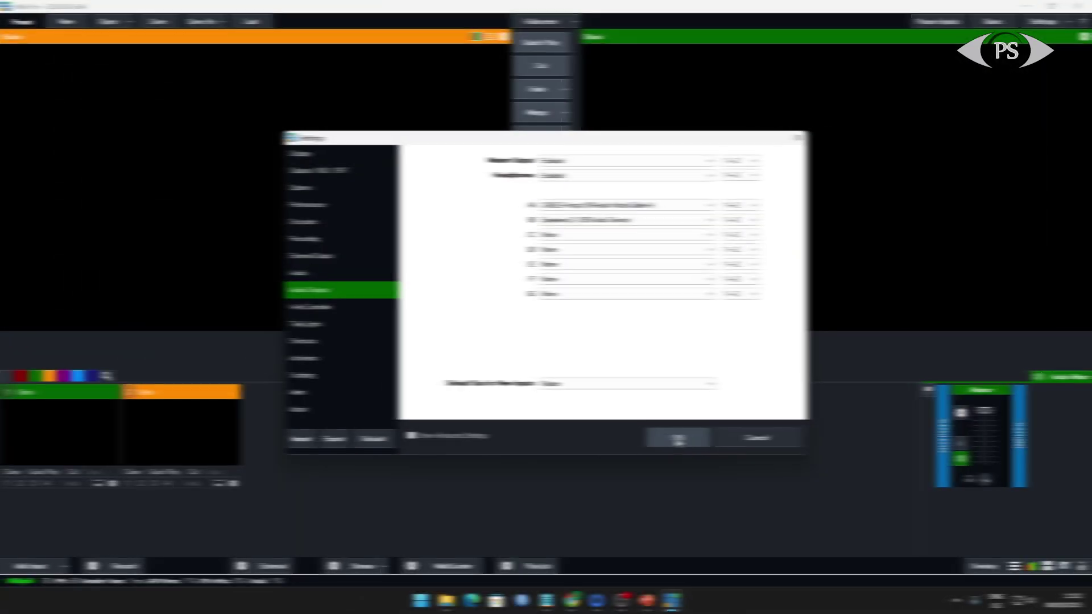
{"action": "left_click", "coordinate": [677, 438]}
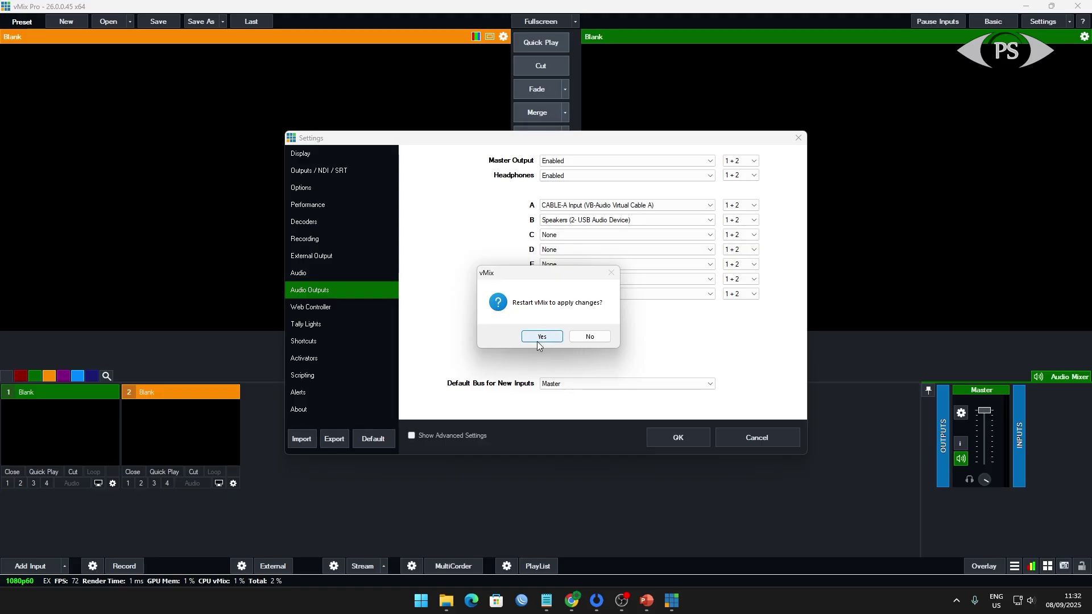
{"action": "left_click", "coordinate": [540, 336]}
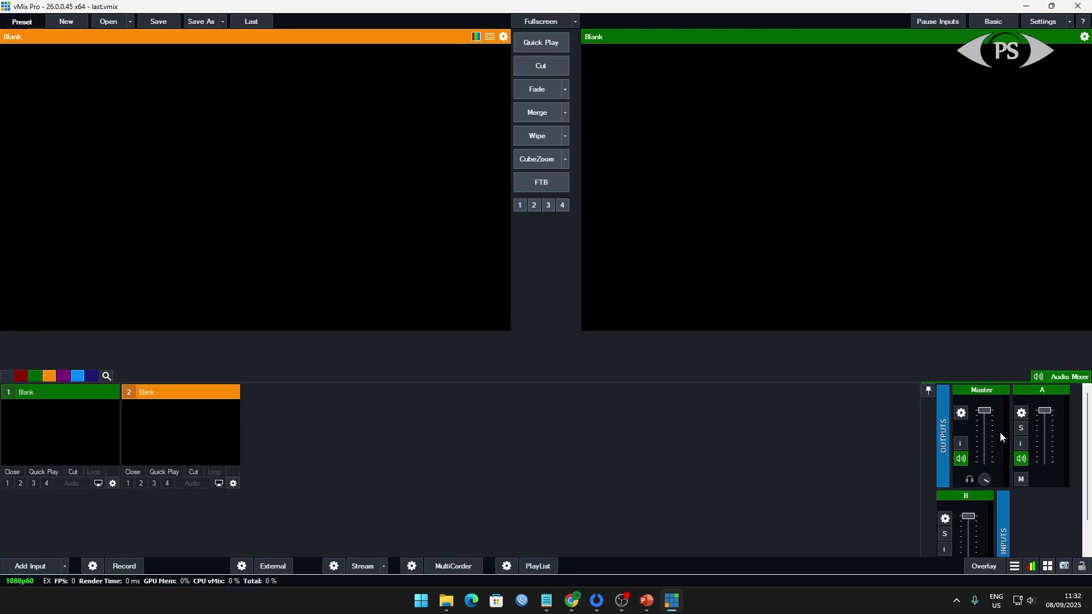
Widen the audio mixer so the Master, A and B output channels fit side by side in one row.
{"action": "left_click_drag", "start_coordinate": [918, 445], "coordinate": [896, 443]}
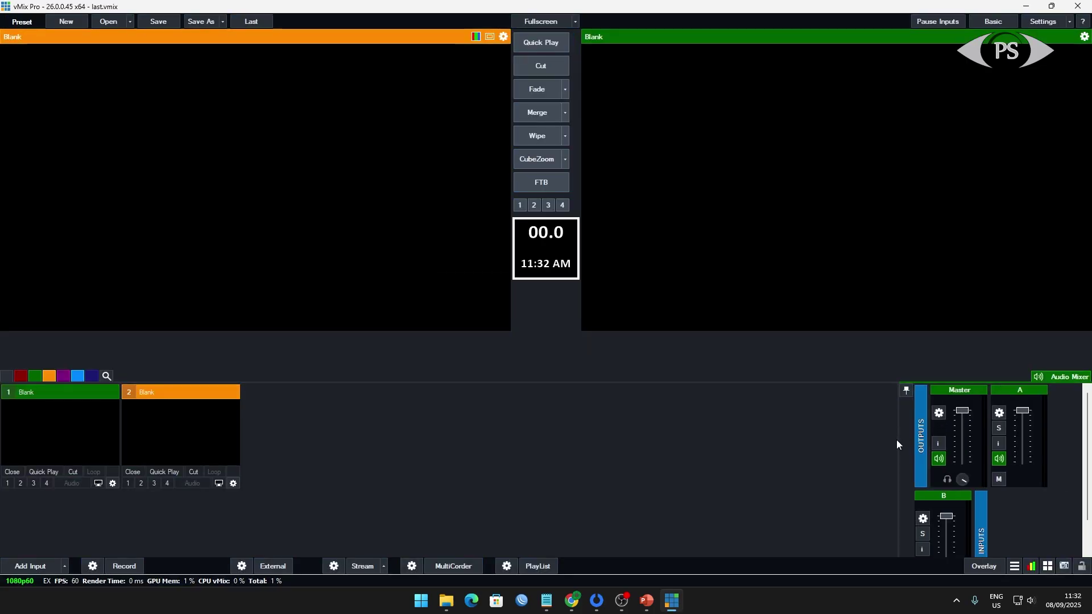
{"action": "left_click_drag", "start_coordinate": [898, 439], "coordinate": [876, 440]}
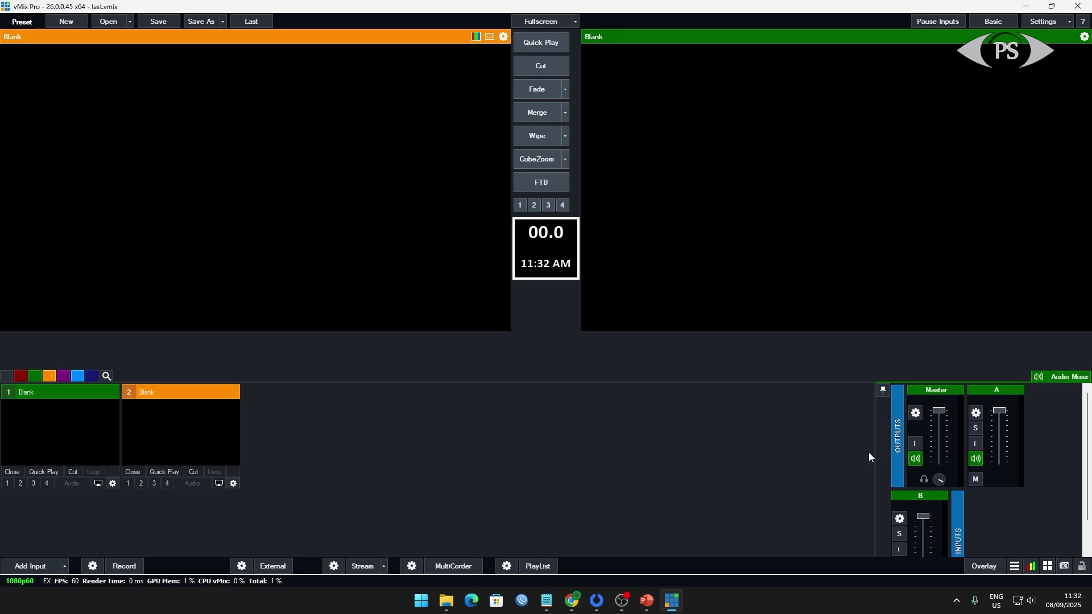
{"action": "left_click_drag", "start_coordinate": [873, 452], "coordinate": [841, 449]}
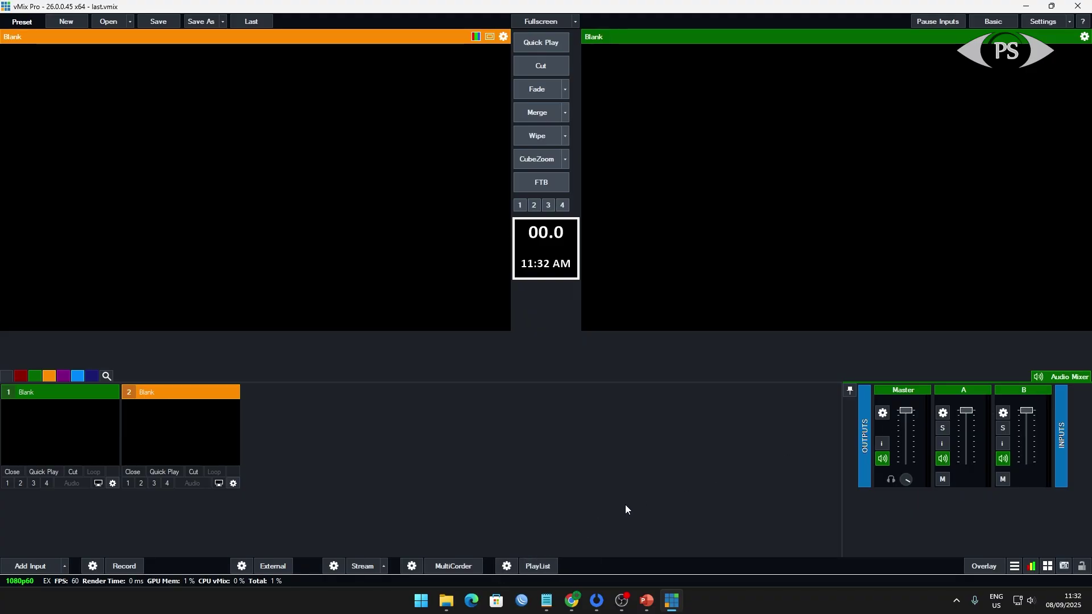
Add Black Yellow Modern Animated Opening Video Youtube Intro.mp4 from File Explorer as an input and load it into the preview.
{"action": "mouse_move", "coordinate": [446, 604]}
{"action": "left_click", "coordinate": [537, 539]}
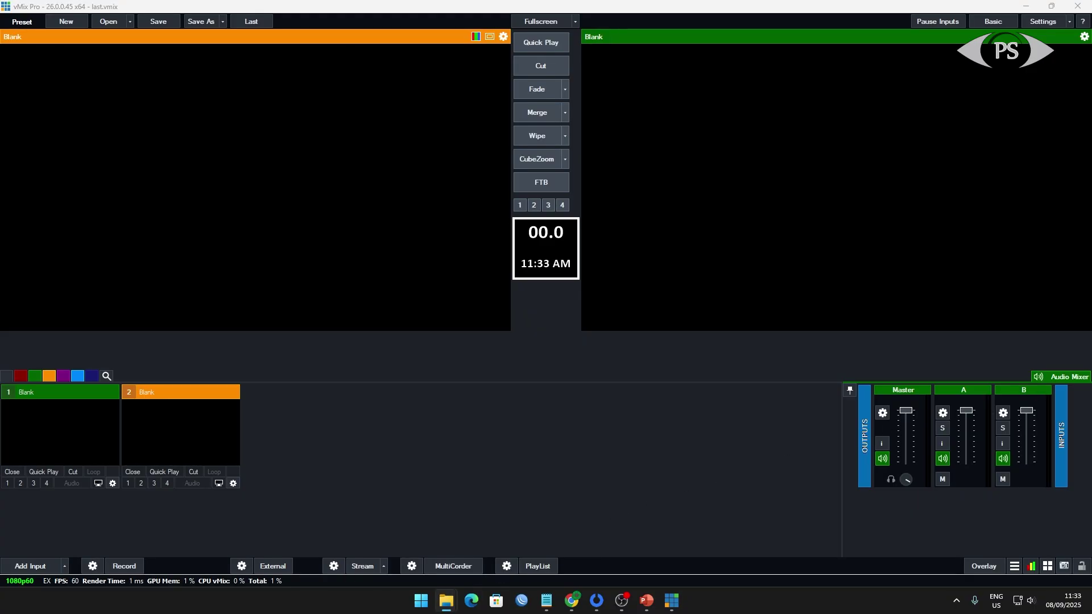
{"action": "left_click_drag", "start_coordinate": [26, 399], "coordinate": [382, 430]}
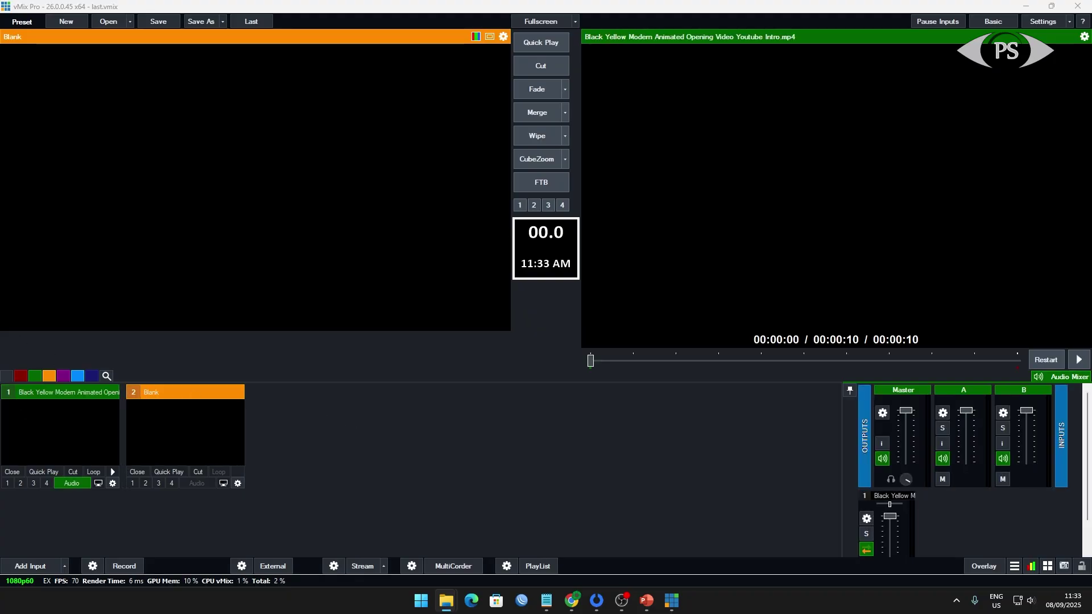
{"action": "left_click", "coordinate": [73, 445]}
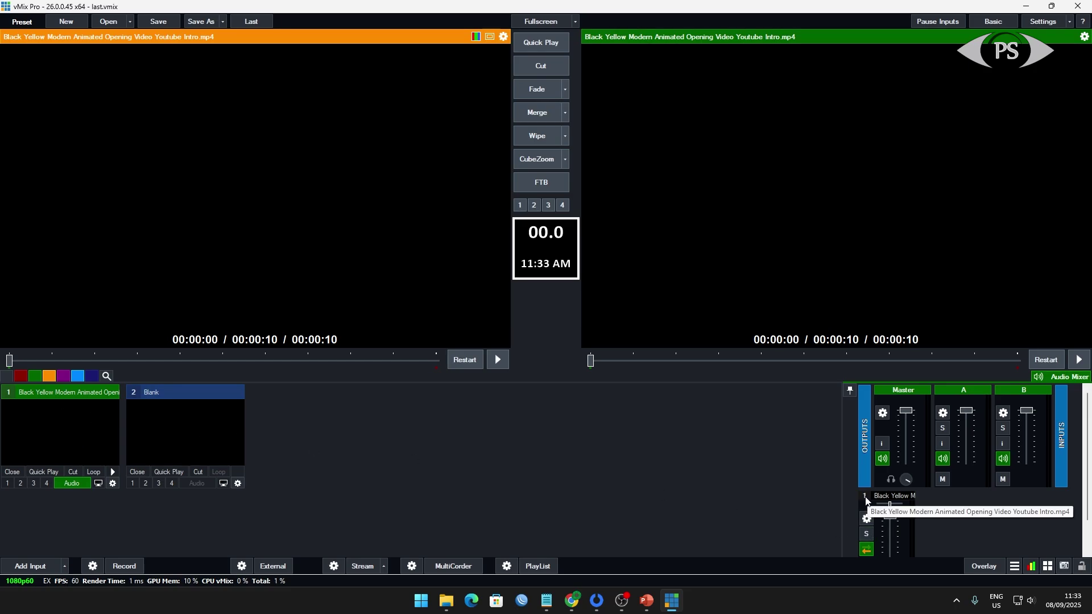
Route the intro video's audio to buses A and B in addition to Master.
{"action": "scroll", "coordinate": [729, 398], "scroll_direction": "down", "scroll_amount": 2}
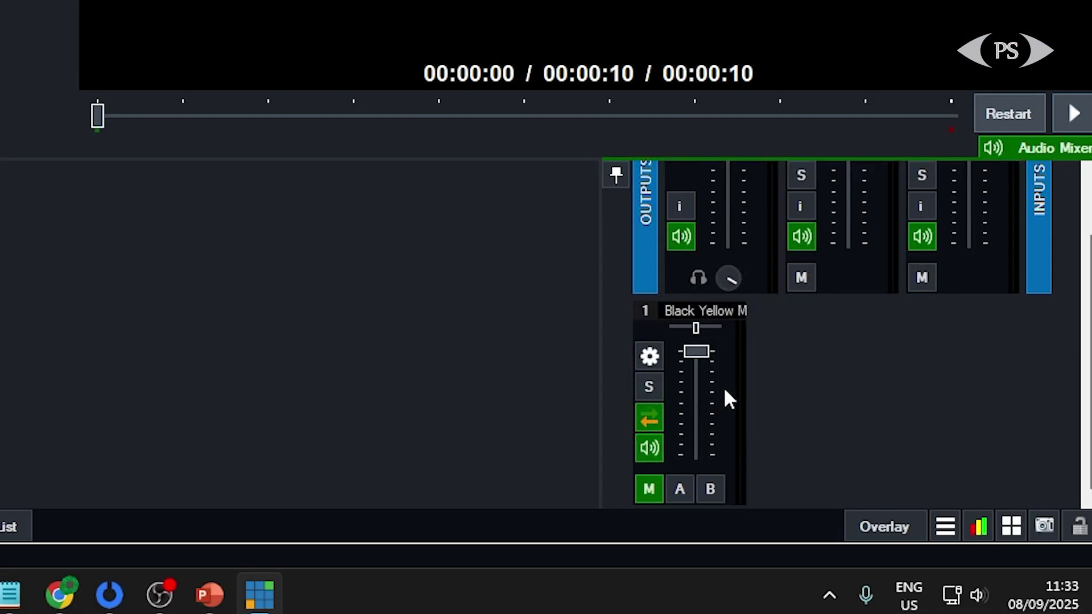
{"action": "mouse_move", "coordinate": [705, 370]}
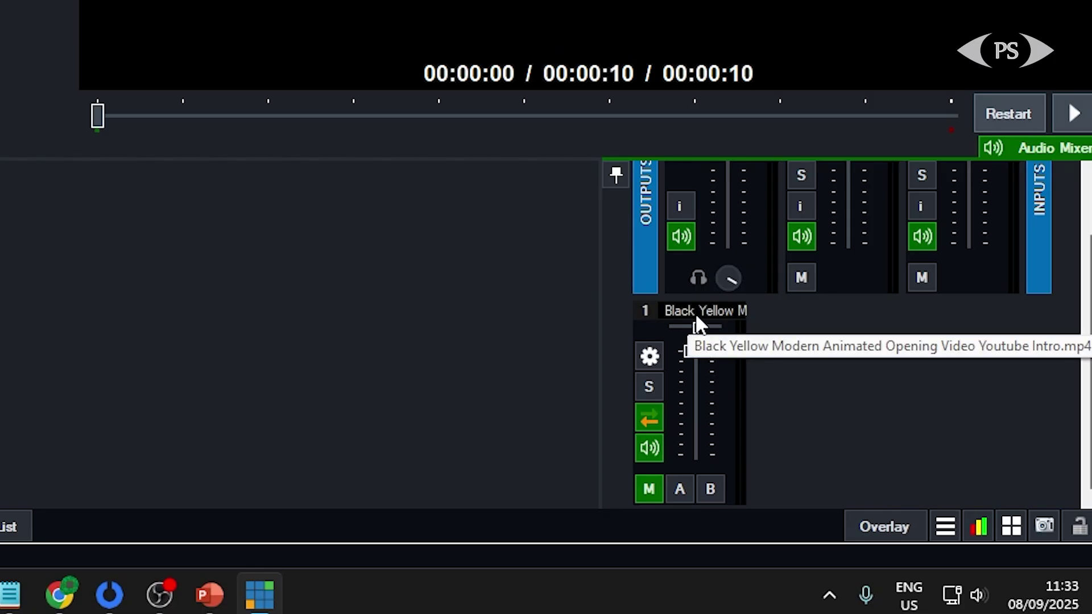
{"action": "left_click", "coordinate": [679, 490]}
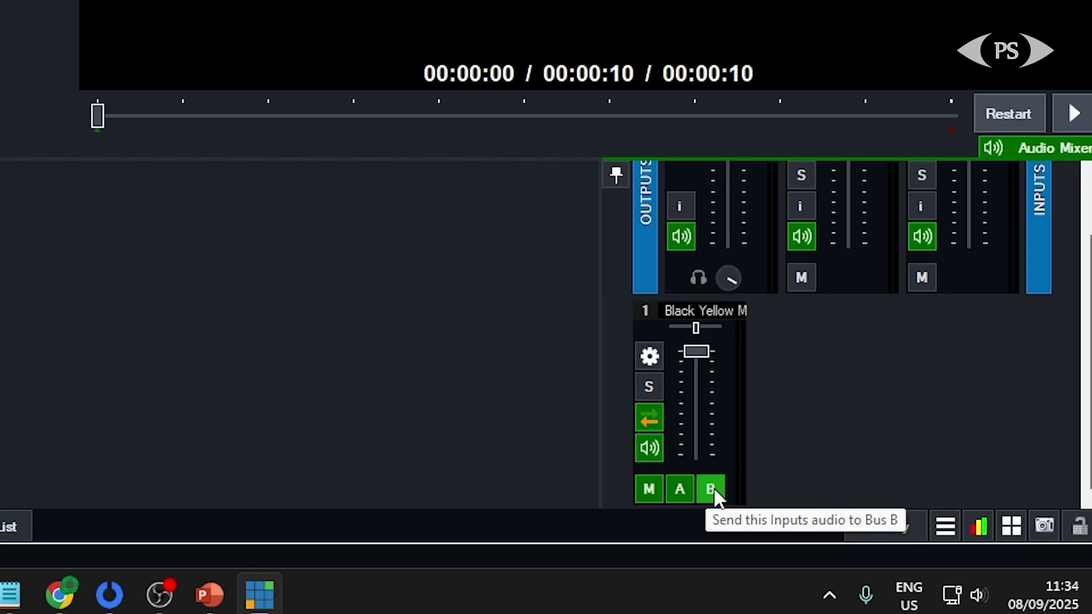
Search Windows for Zoom Workplace and bring its meeting window up beside vMix.
{"action": "key", "text": "super"}
{"action": "type", "text": "zoom workplace"}
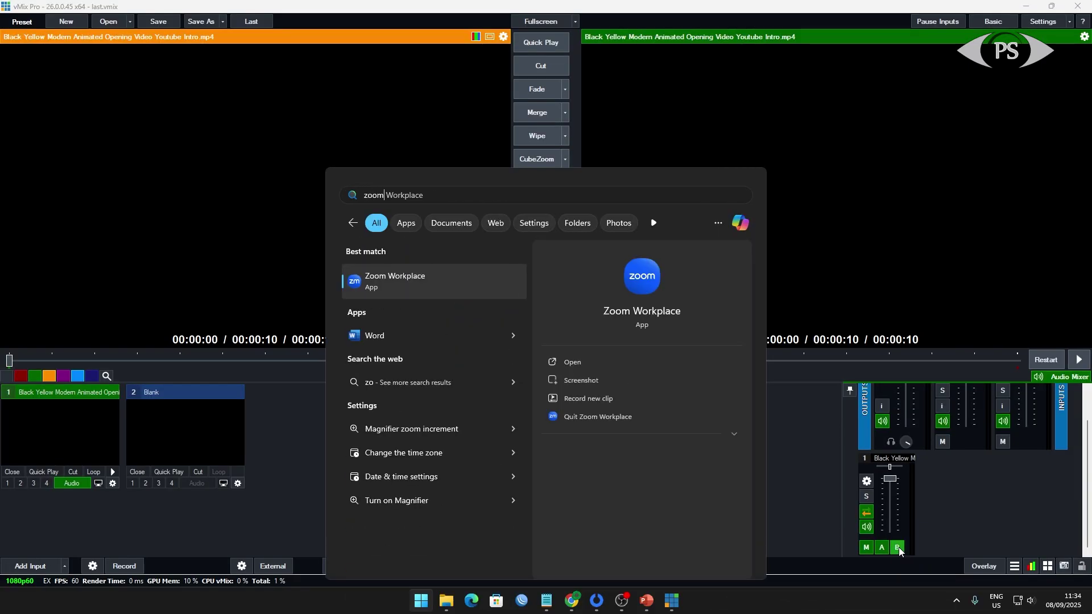
{"action": "key", "text": "Escape"}
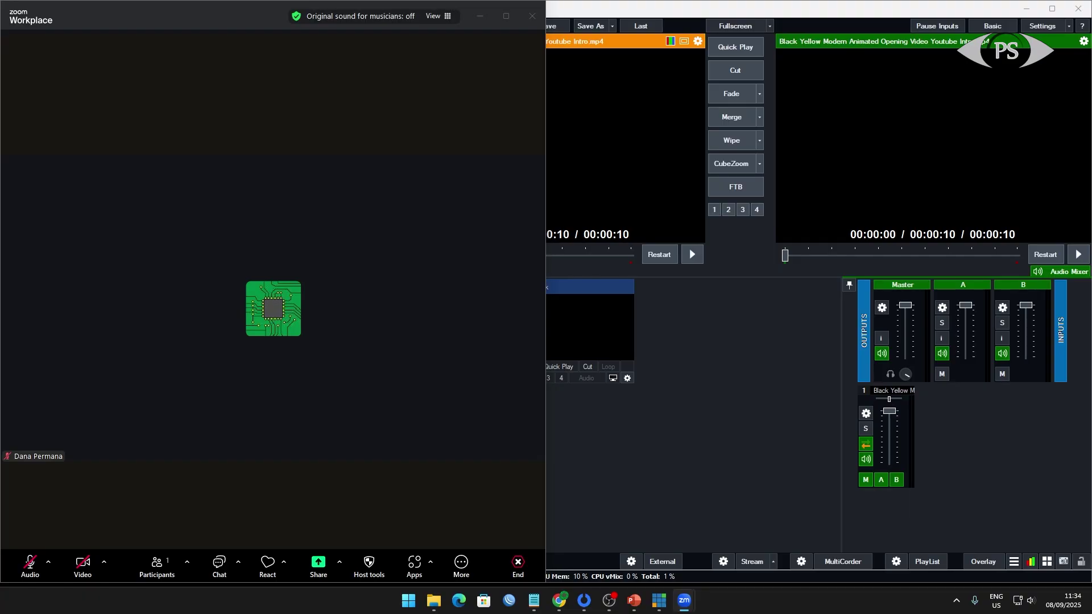
In Zoom's audio settings, select CABLE-B Input (VB-Audio Virtual Cable B) as speaker and CABLE-A Output (VB-Audio Virtual Cable A) as microphone.
{"action": "left_click", "coordinate": [49, 561]}
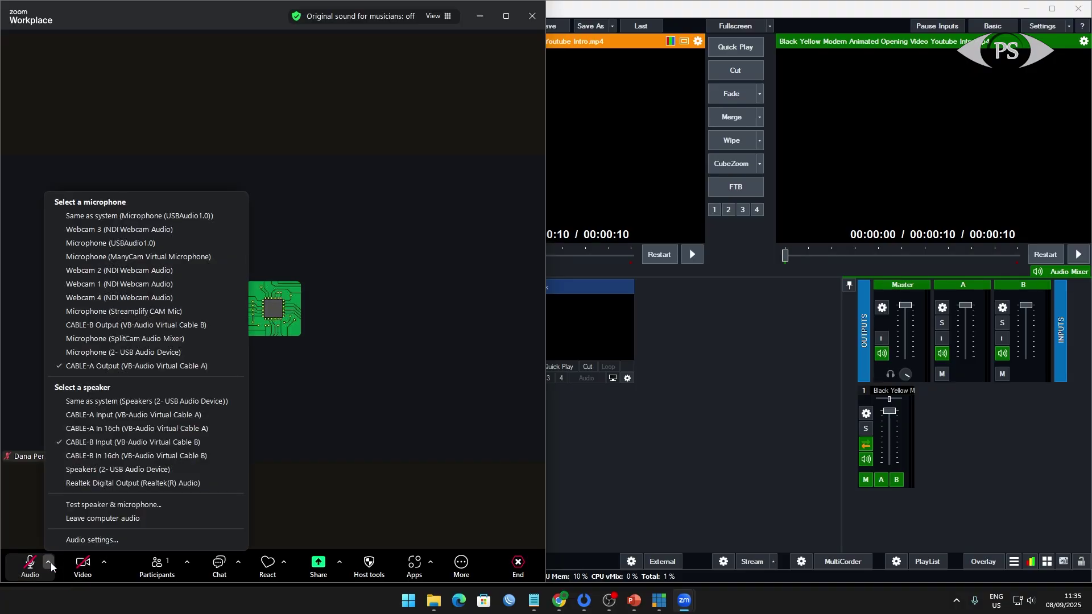
{"action": "left_click", "coordinate": [87, 541]}
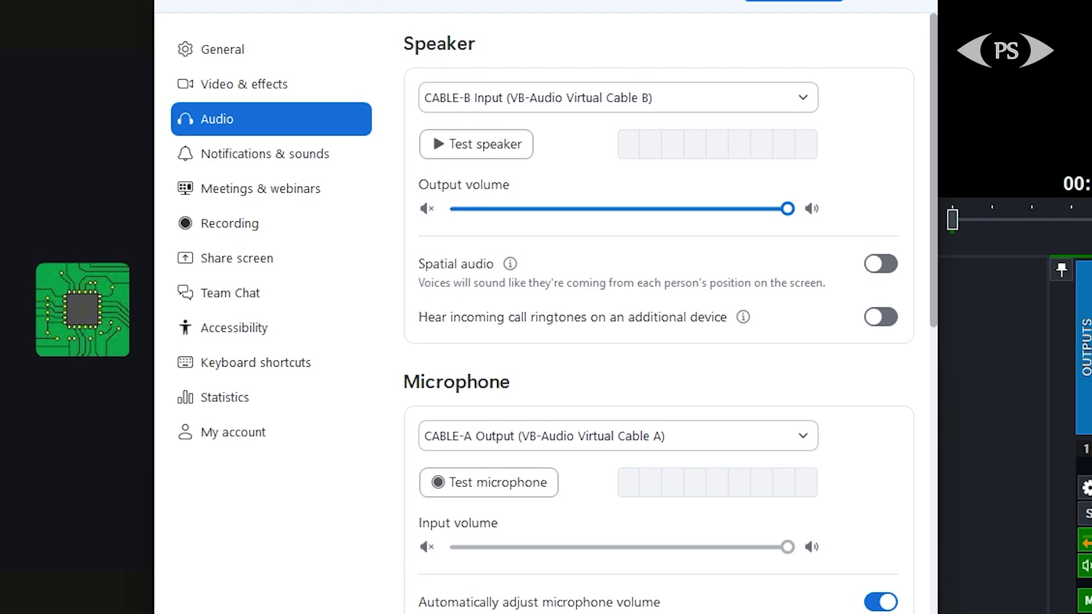
{"action": "left_click", "coordinate": [743, 106]}
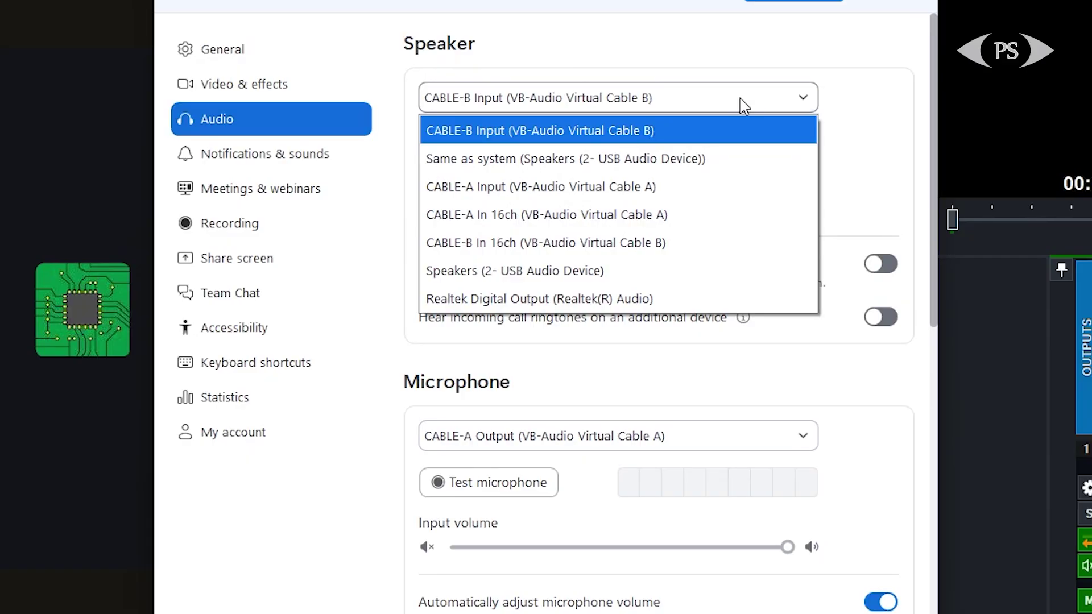
{"action": "left_click", "coordinate": [905, 106]}
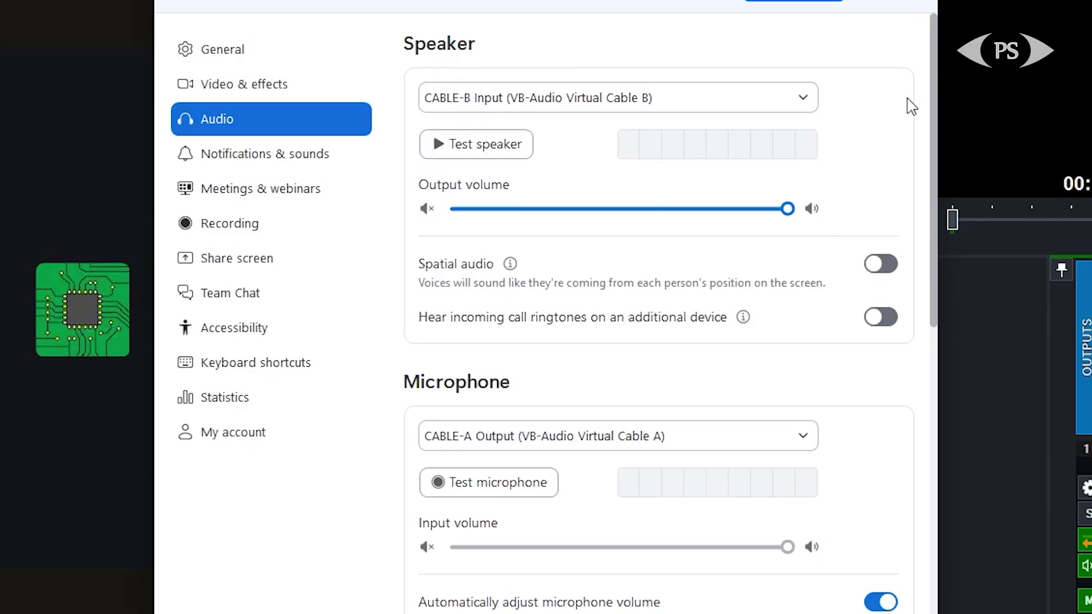
{"action": "left_click", "coordinate": [485, 442]}
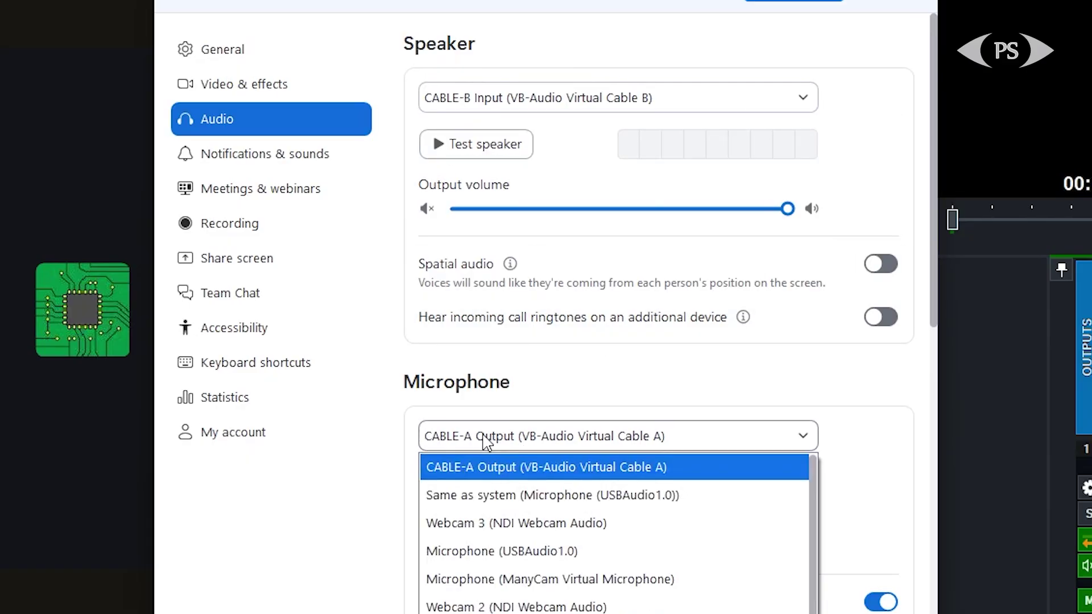
{"action": "left_click", "coordinate": [500, 468]}
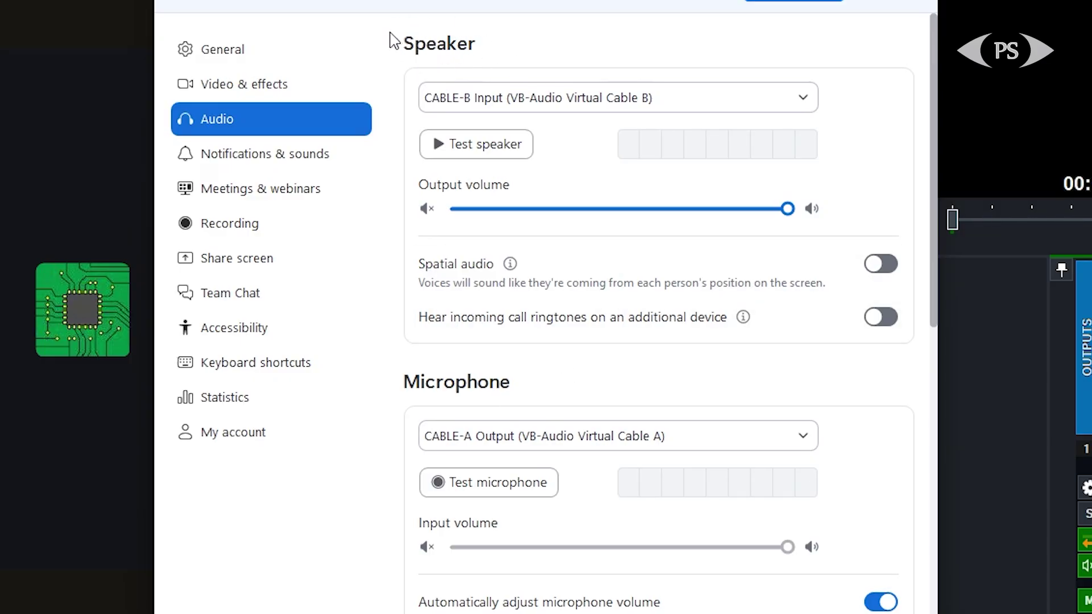
{"action": "left_click", "coordinate": [544, 106]}
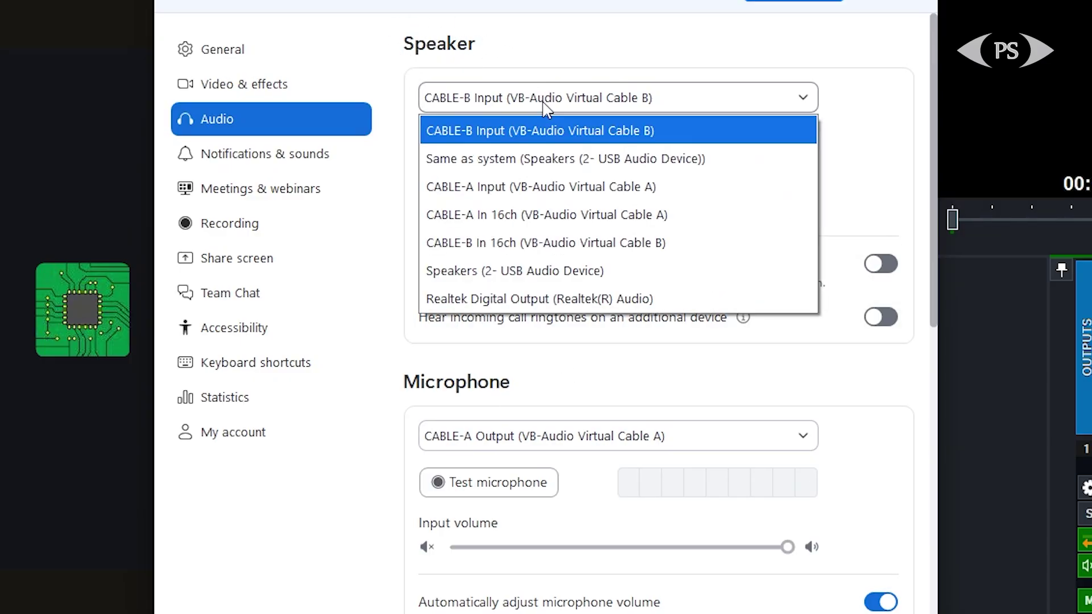
{"action": "left_click", "coordinate": [554, 135]}
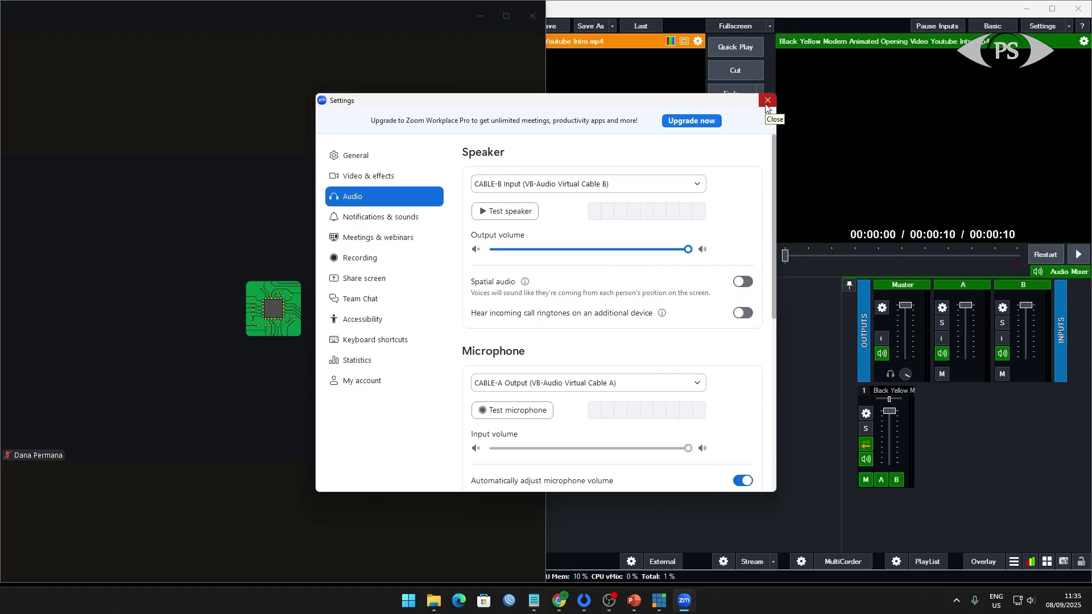
{"action": "left_click", "coordinate": [766, 102]}
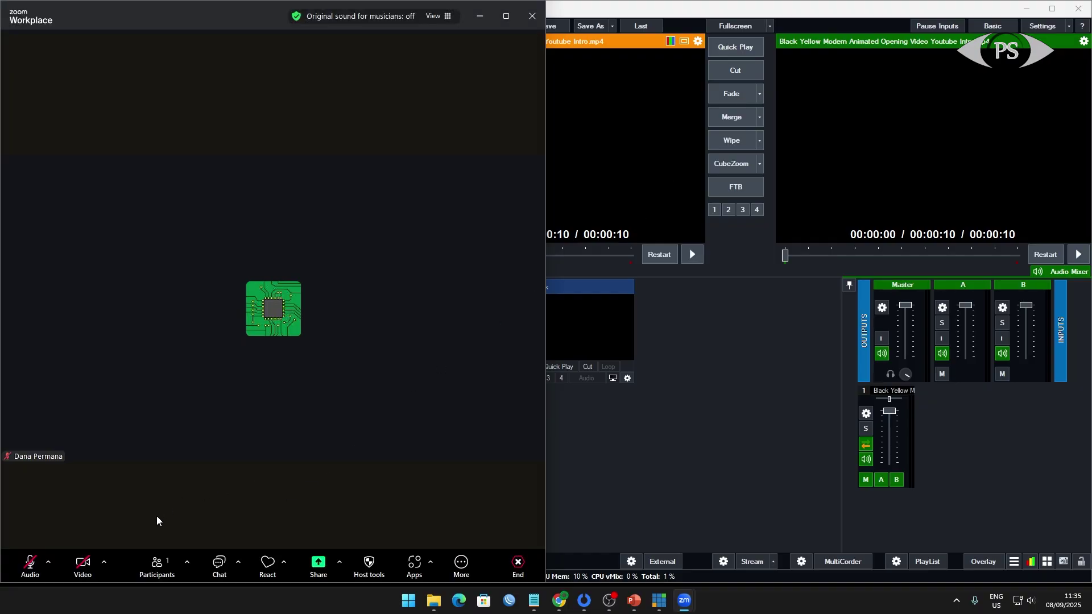
Choose vMix Video as the Zoom meeting's camera and turn on the external output in vMix.
{"action": "left_click", "coordinate": [106, 563]}
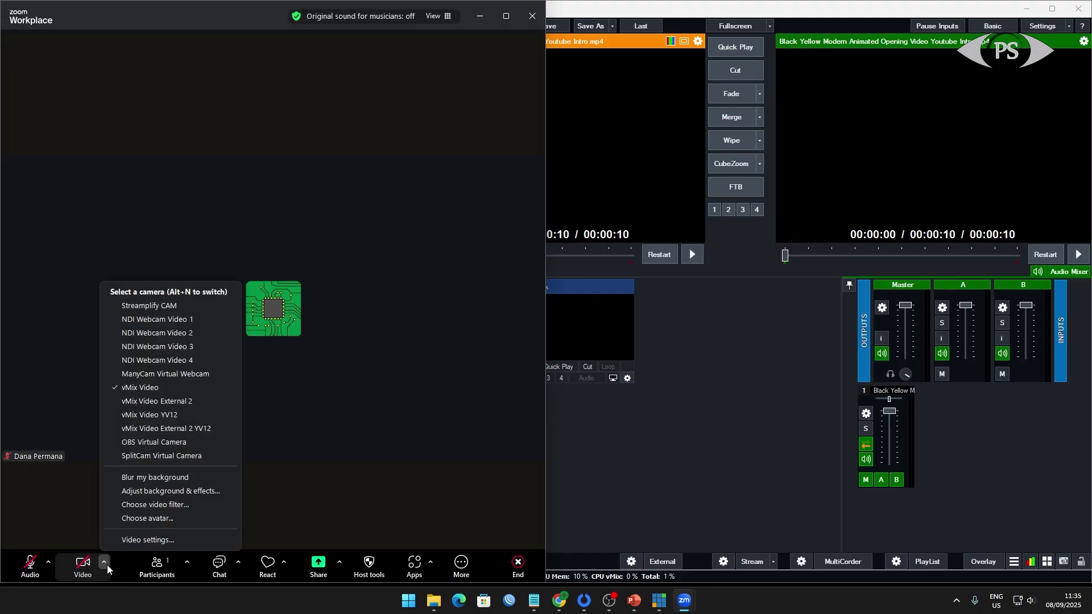
{"action": "left_click", "coordinate": [179, 392]}
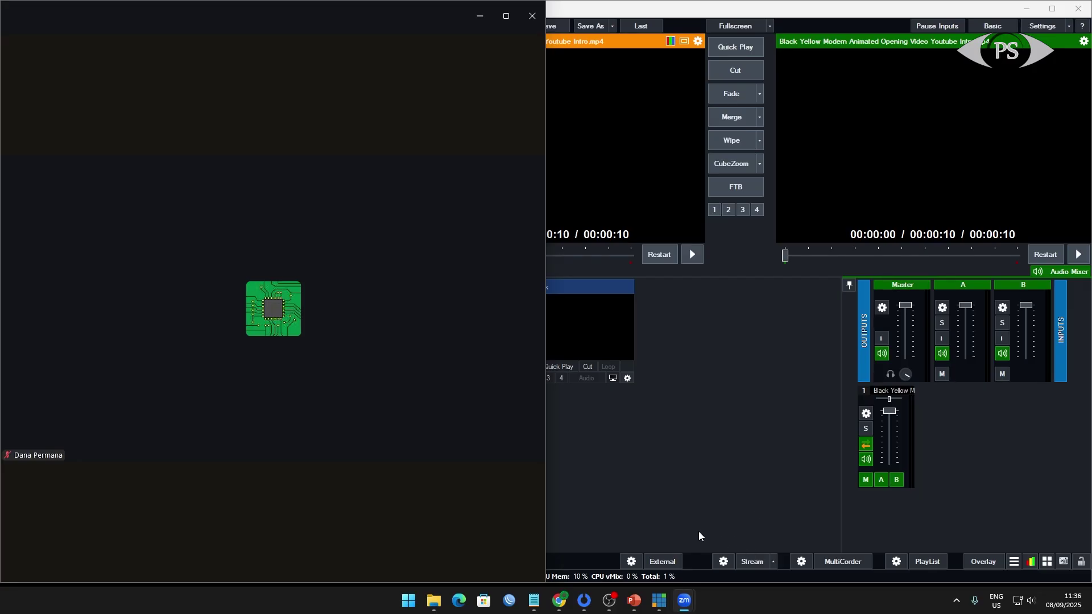
{"action": "left_click", "coordinate": [665, 529]}
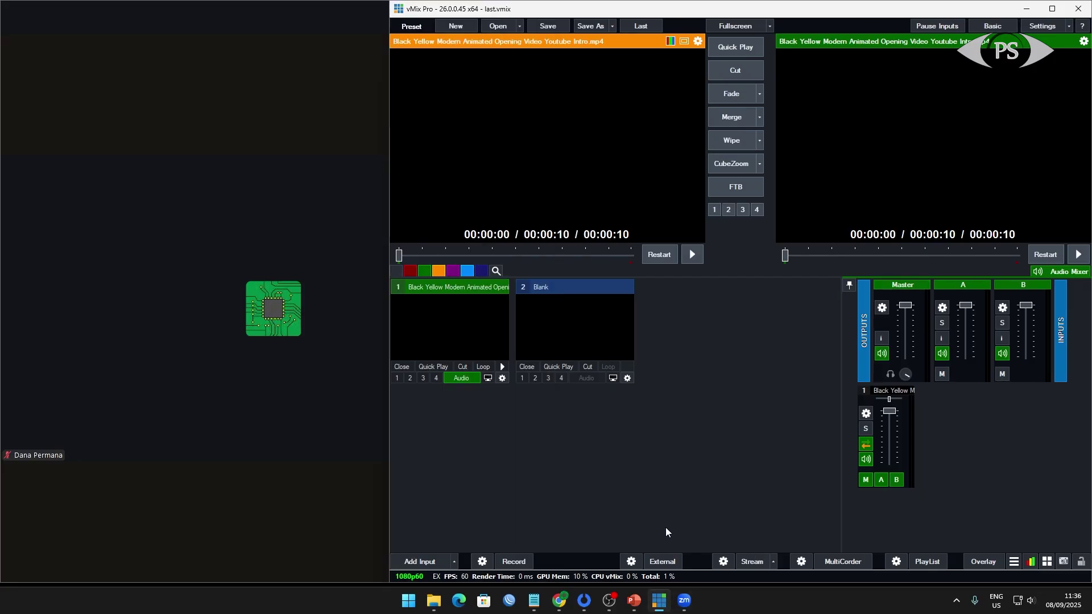
{"action": "left_click", "coordinate": [665, 563]}
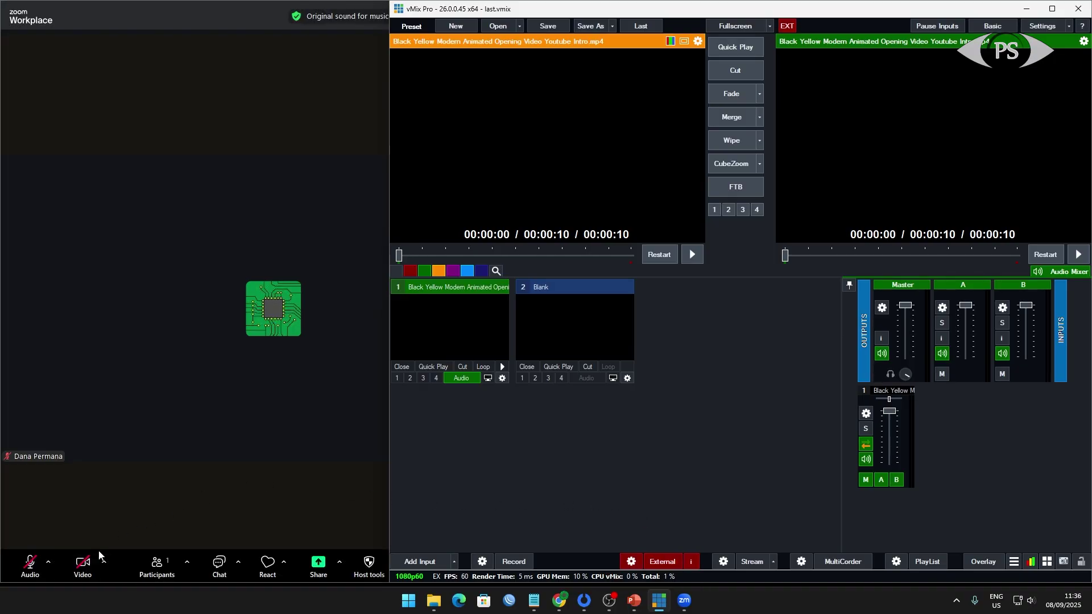
Start the video and unmute the microphone in the Zoom meeting, and return to vMix.
{"action": "left_click", "coordinate": [79, 563]}
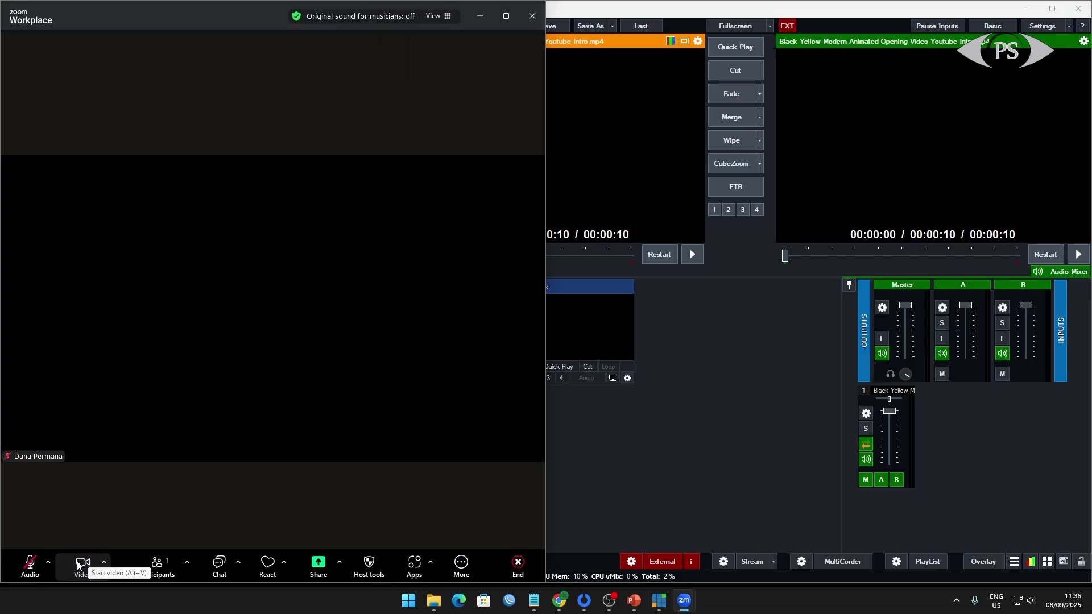
{"action": "left_click", "coordinate": [29, 566]}
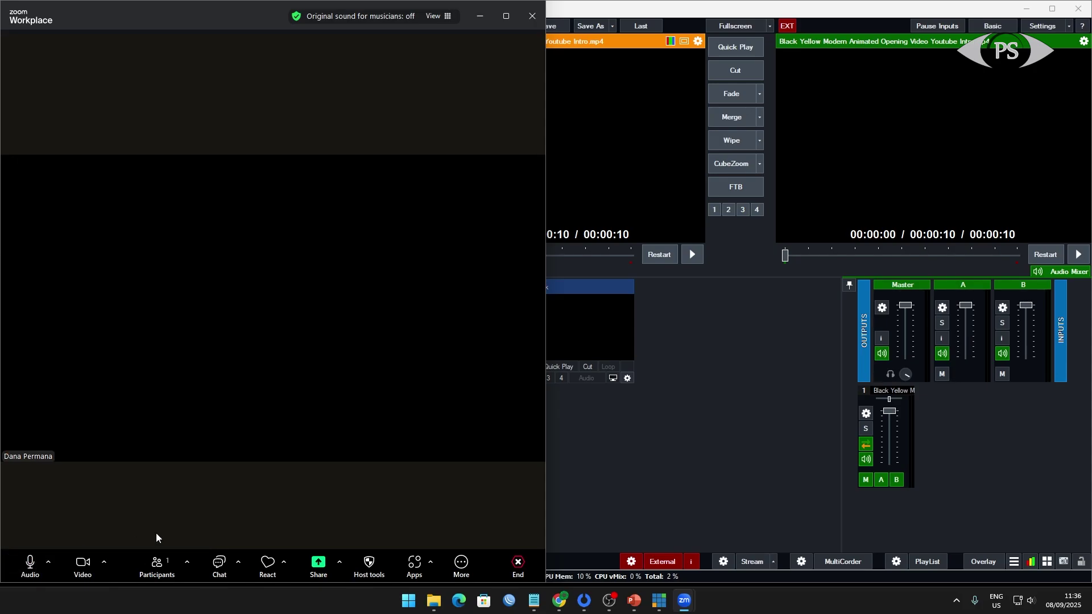
{"action": "left_click", "coordinate": [651, 454]}
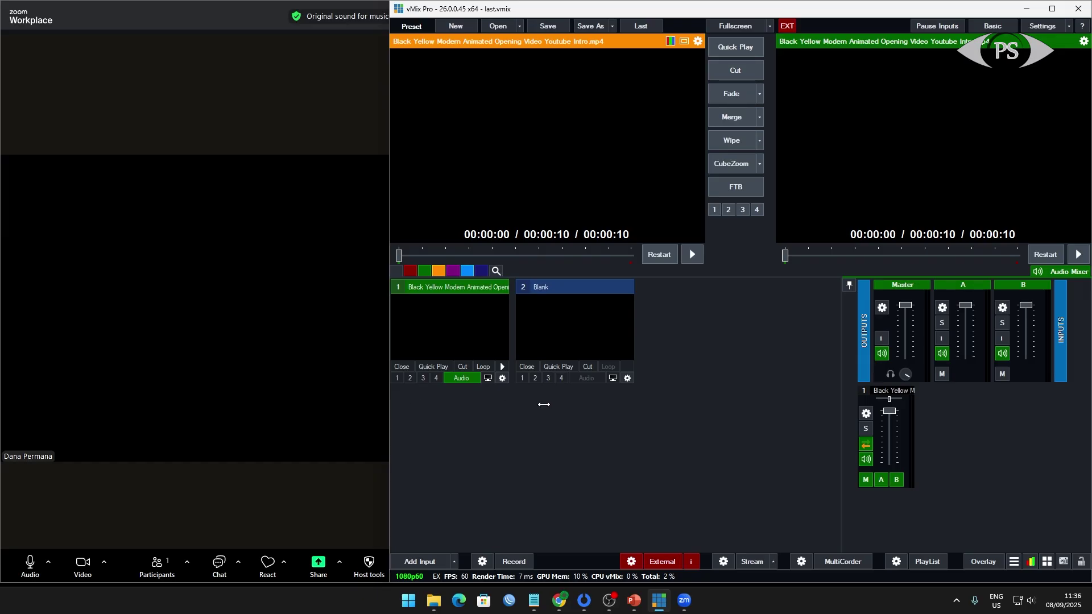
Test-play the intro video with its bus B and bus A sends switched off in turn, and leave it routed to Master and A.
{"action": "left_click", "coordinate": [1077, 254]}
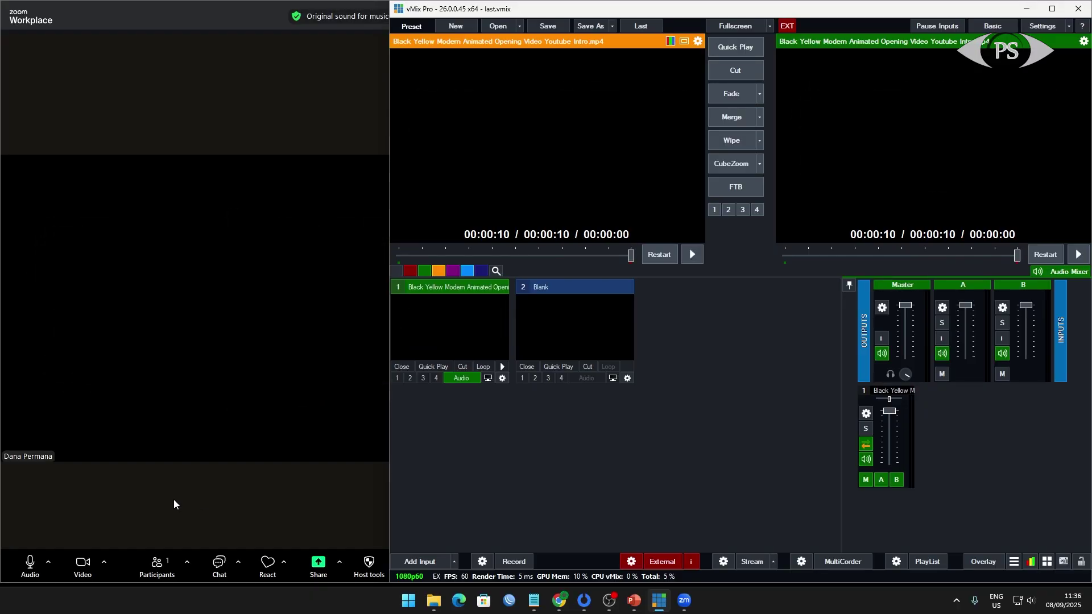
{"action": "left_click", "coordinate": [897, 480]}
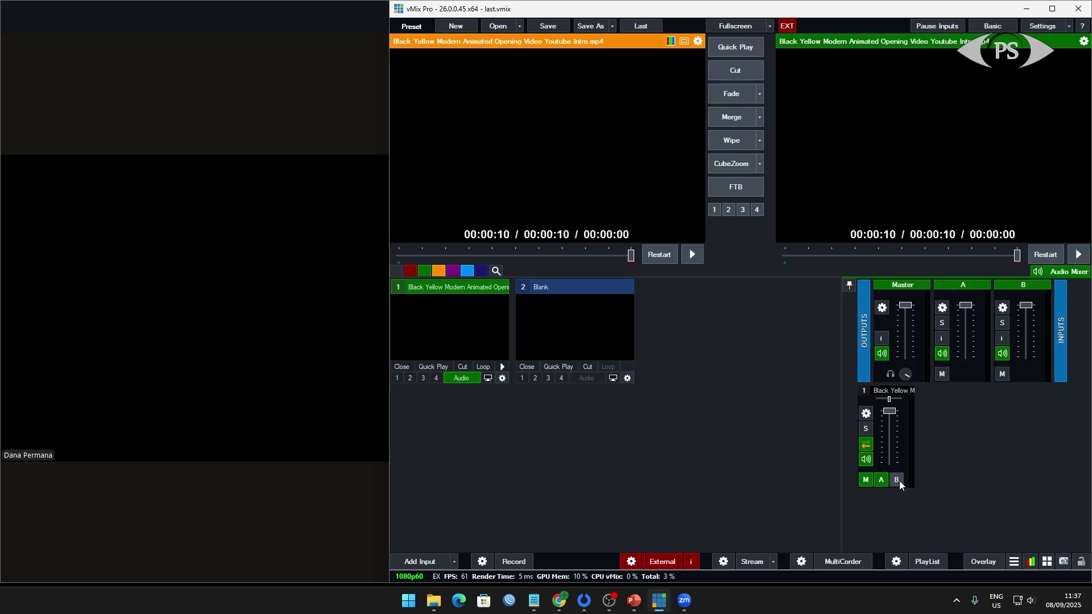
{"action": "left_click", "coordinate": [1078, 254]}
{"action": "mouse_move", "coordinate": [197, 510]}
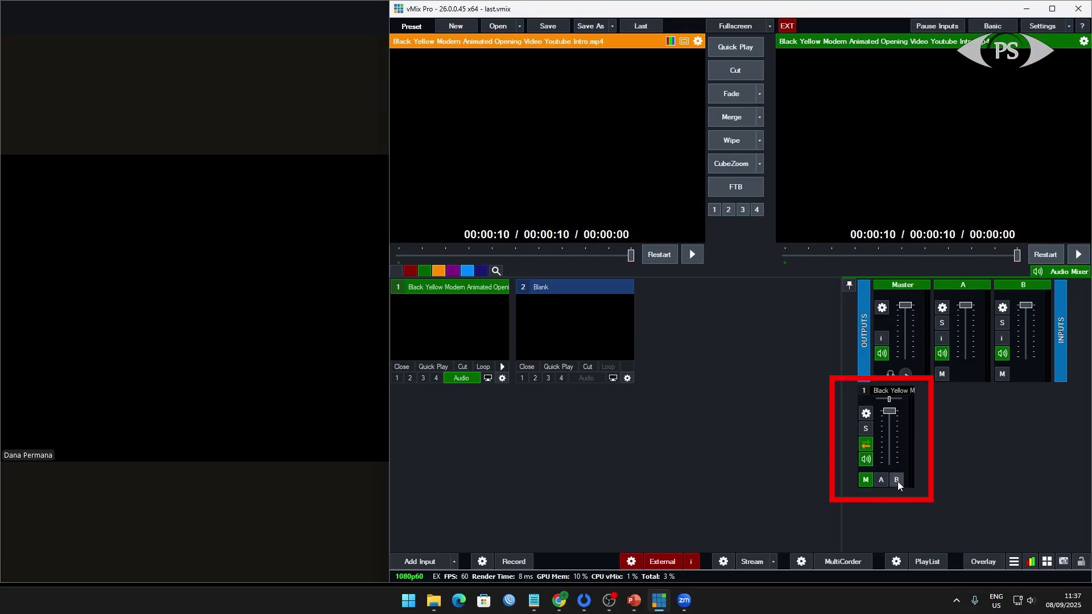
{"action": "left_click", "coordinate": [691, 255]}
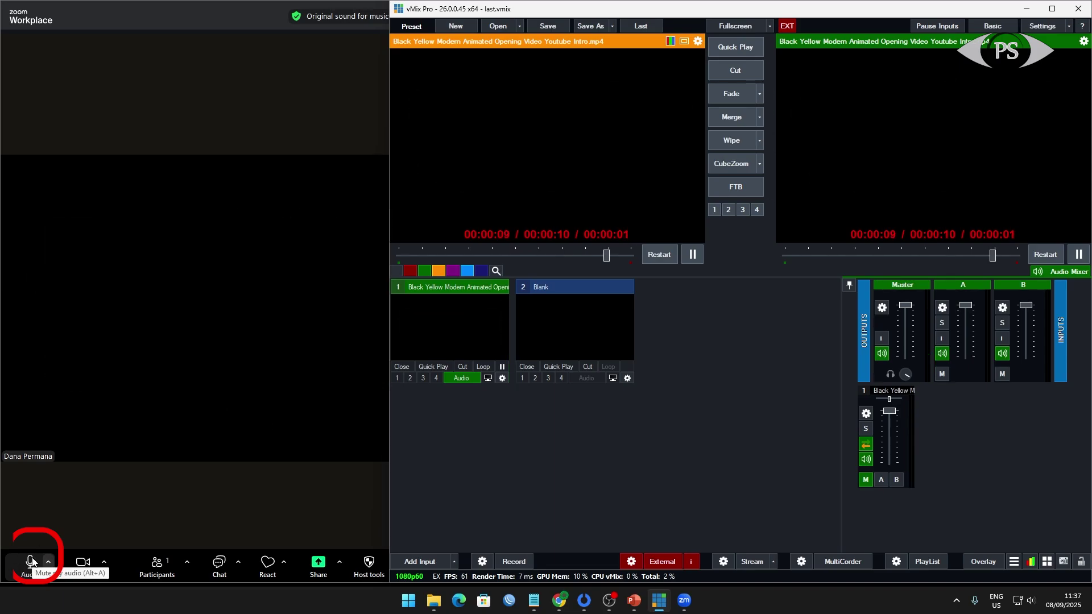
{"action": "left_click", "coordinate": [881, 479]}
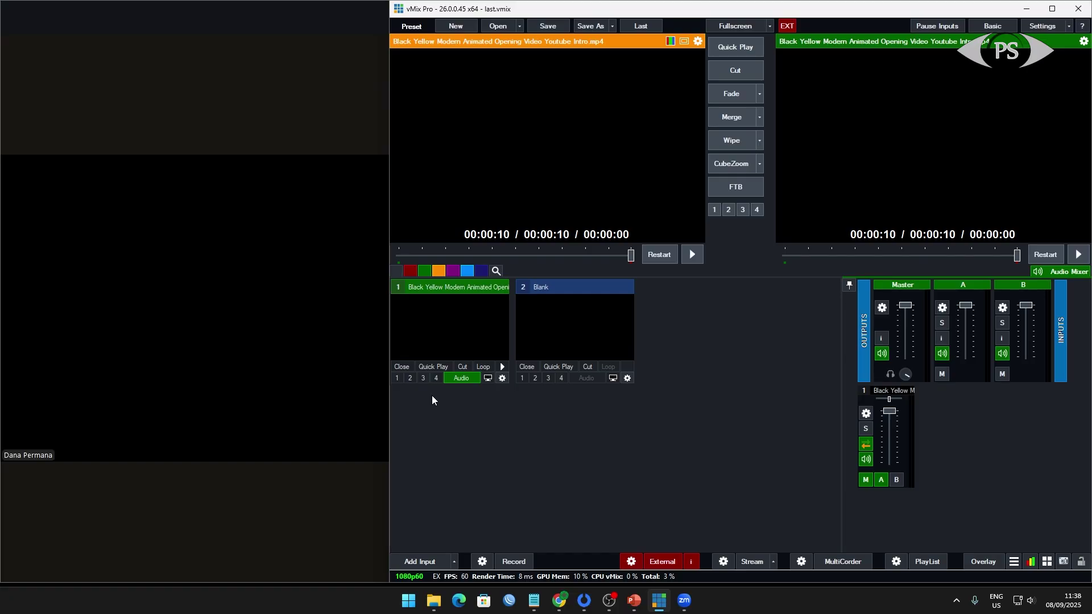
Check the participants in the Zoom meeting and add a vMix audio input using CABLE-B Output (VB-Audio Virtual Cable B).
{"action": "left_click", "coordinate": [279, 89]}
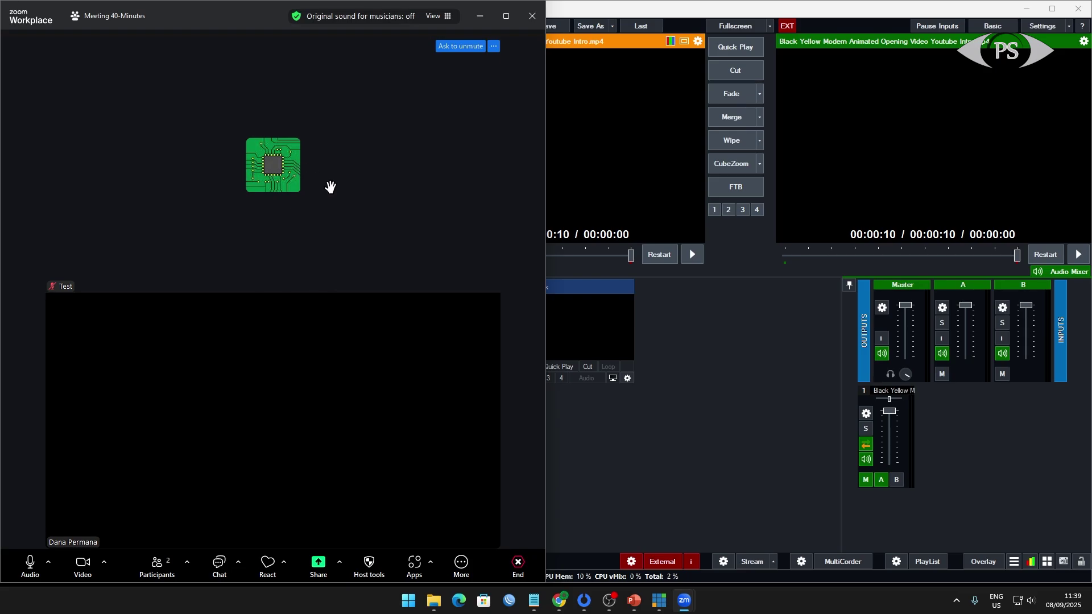
{"action": "left_click", "coordinate": [692, 428]}
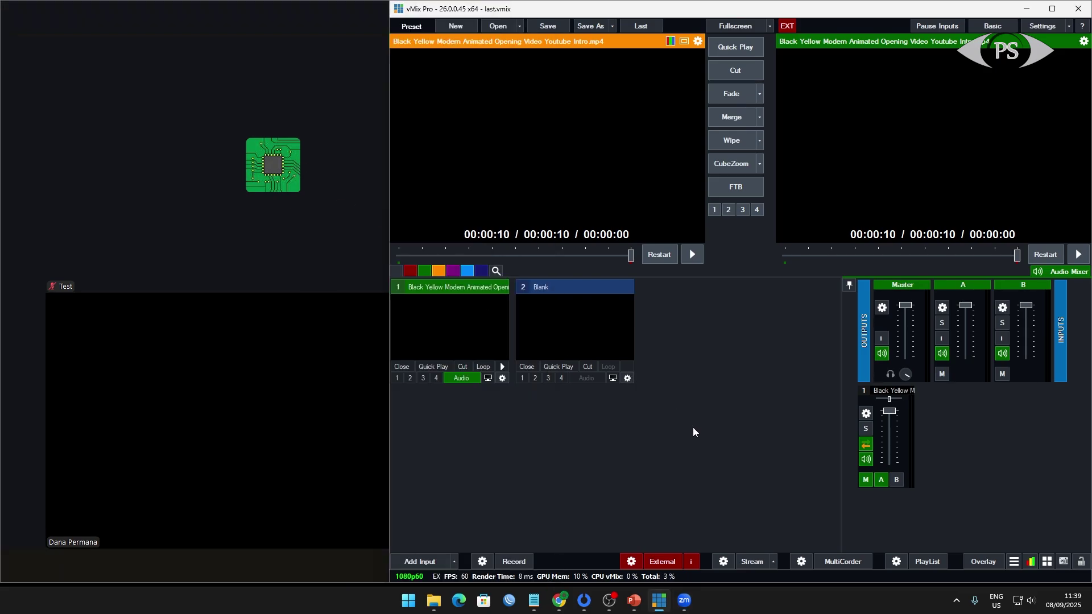
{"action": "left_click", "coordinate": [422, 563]}
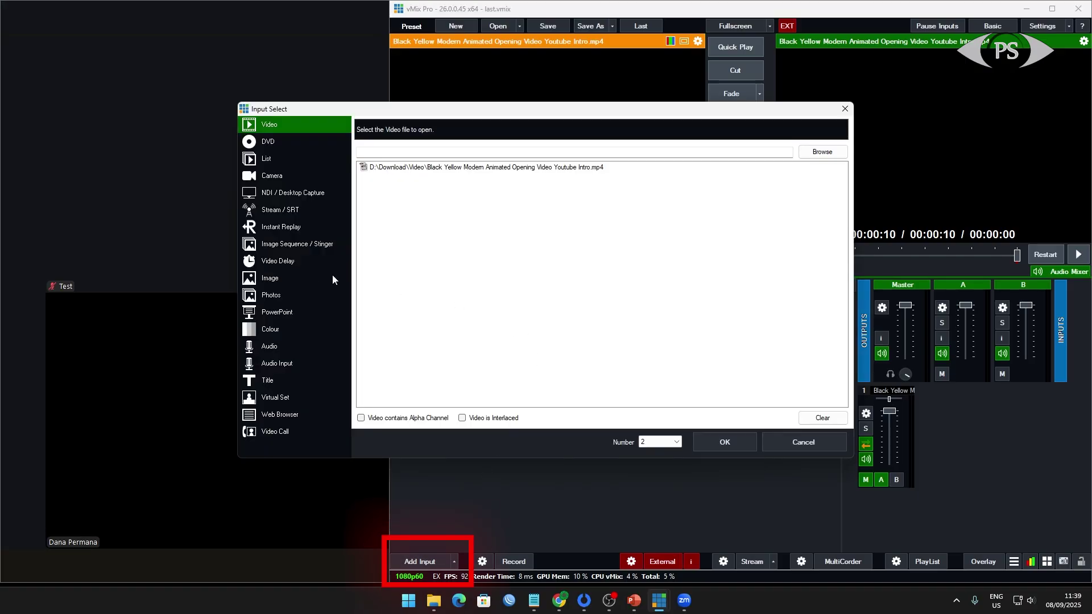
{"action": "left_click", "coordinate": [295, 362]}
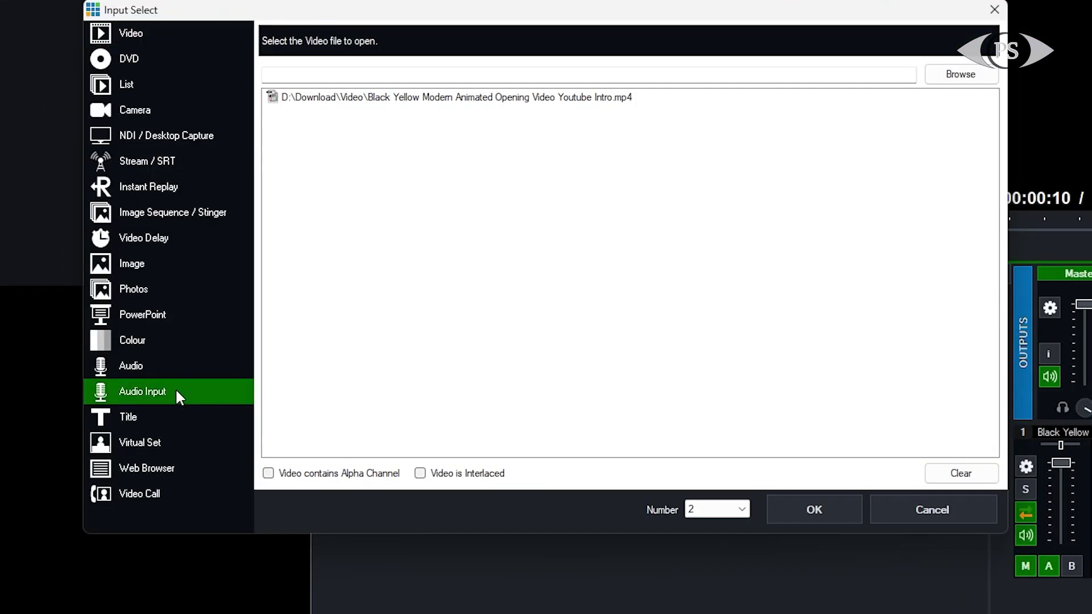
{"action": "left_click", "coordinate": [544, 45]}
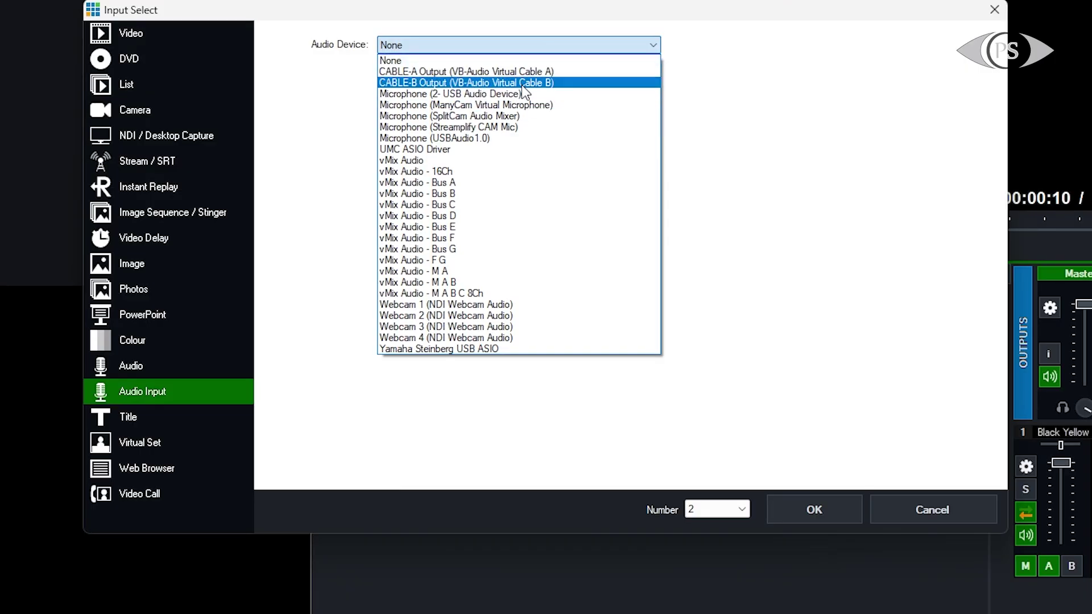
{"action": "left_click", "coordinate": [524, 83]}
{"action": "left_click", "coordinate": [796, 509]}
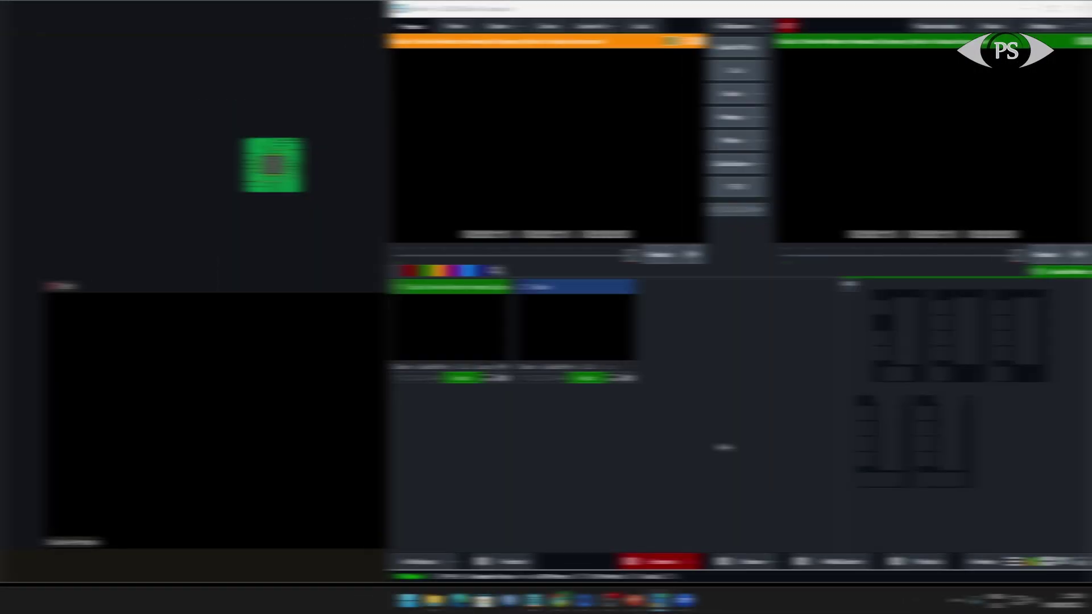
{"action": "double_click", "coordinate": [568, 287]}
{"action": "left_click", "coordinate": [526, 303]}
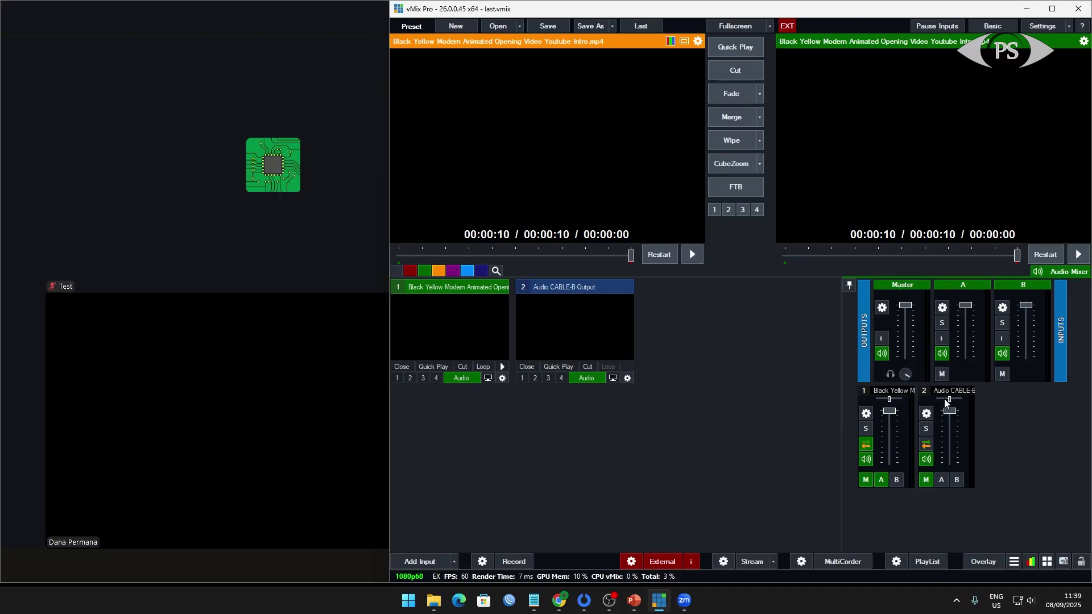
Switch bus B on and off for the CABLE-B Output audio input to test its routing.
{"action": "mouse_move", "coordinate": [269, 426]}
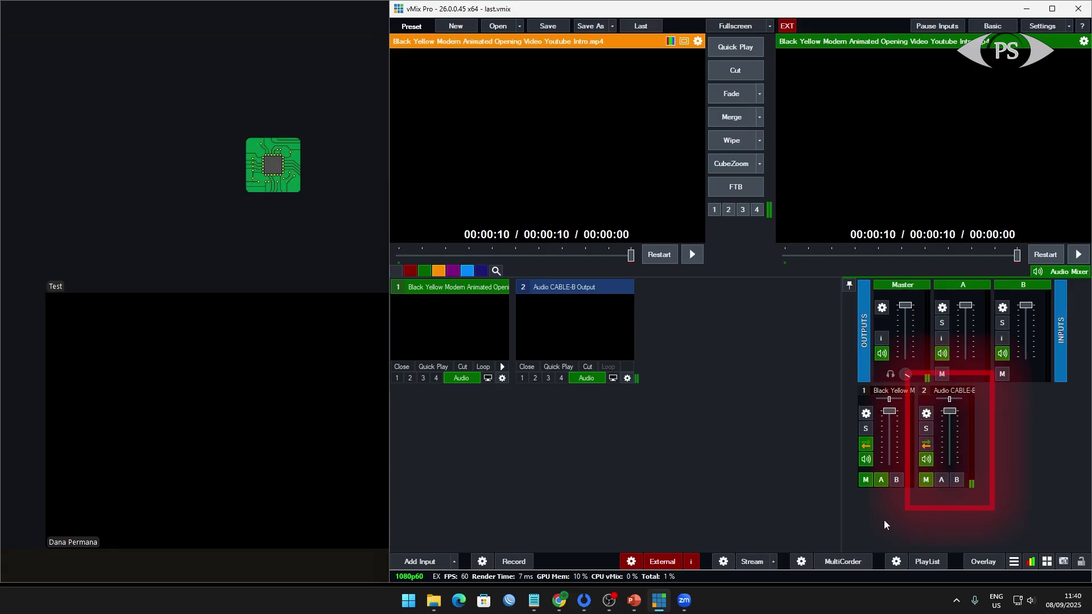
{"action": "left_click", "coordinate": [957, 481]}
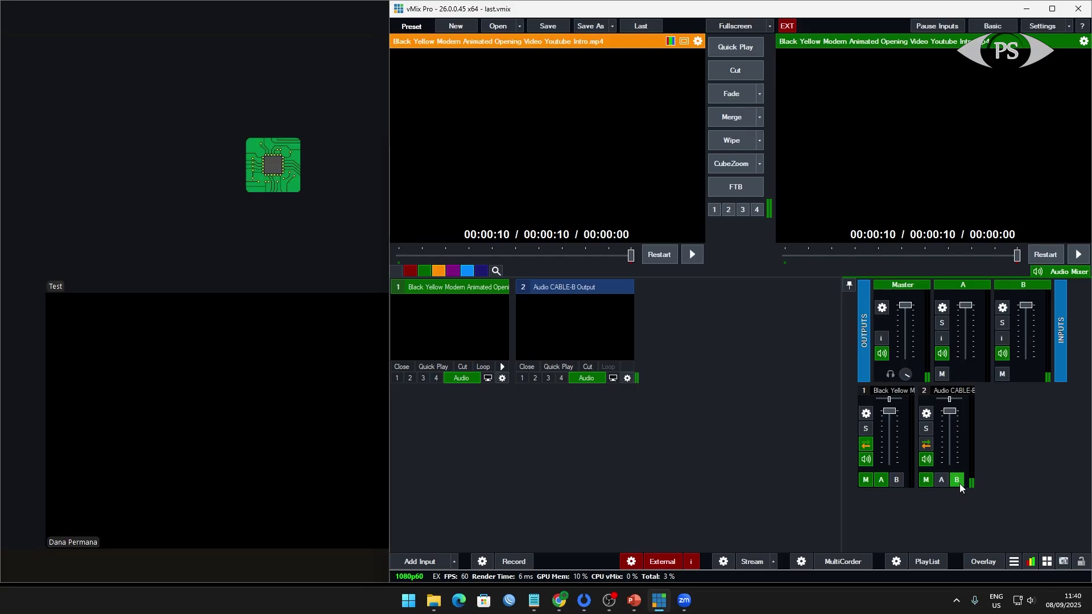
{"action": "mouse_move", "coordinate": [212, 182]}
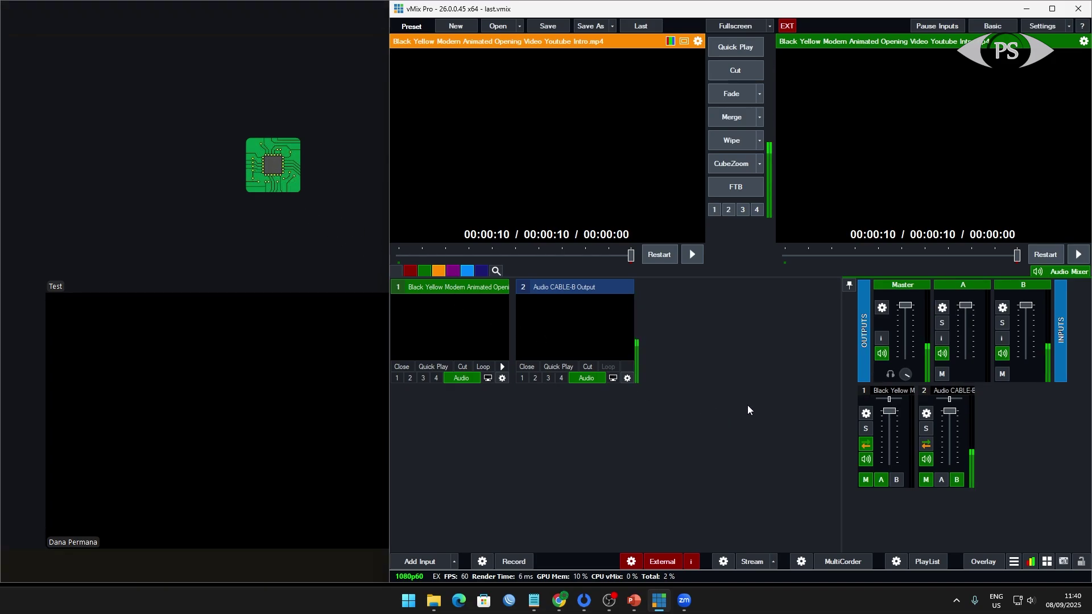
{"action": "left_click", "coordinate": [958, 481]}
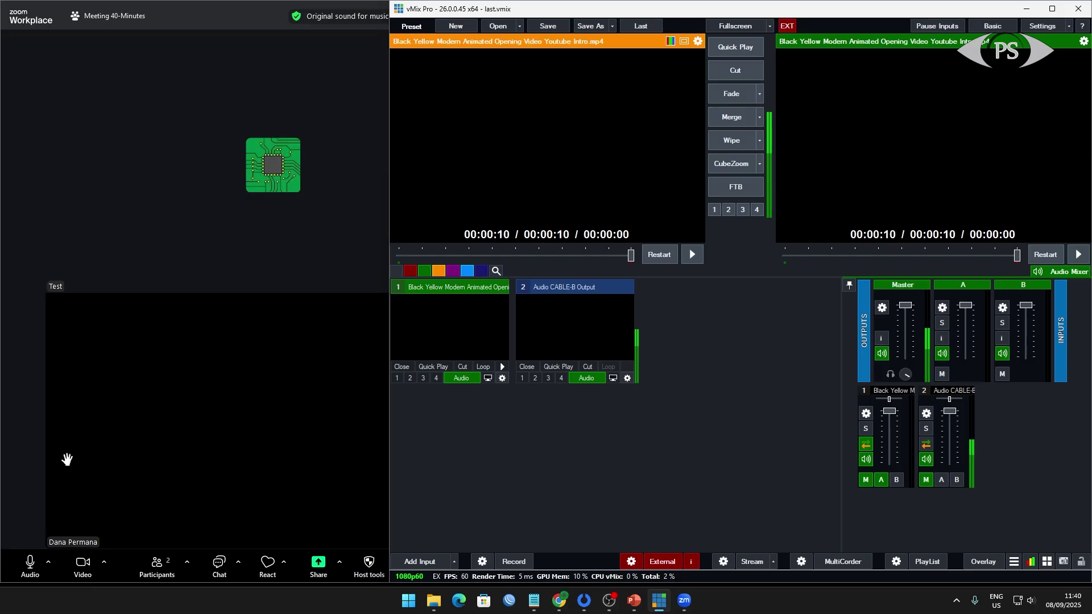
{"action": "left_click", "coordinate": [957, 481]}
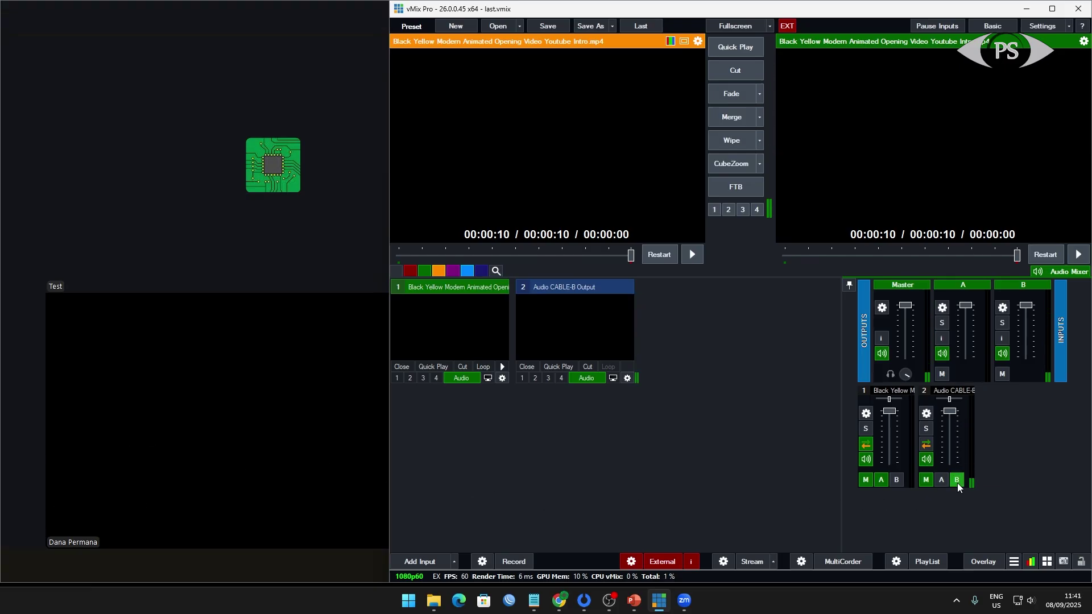
{"action": "left_click", "coordinate": [958, 481]}
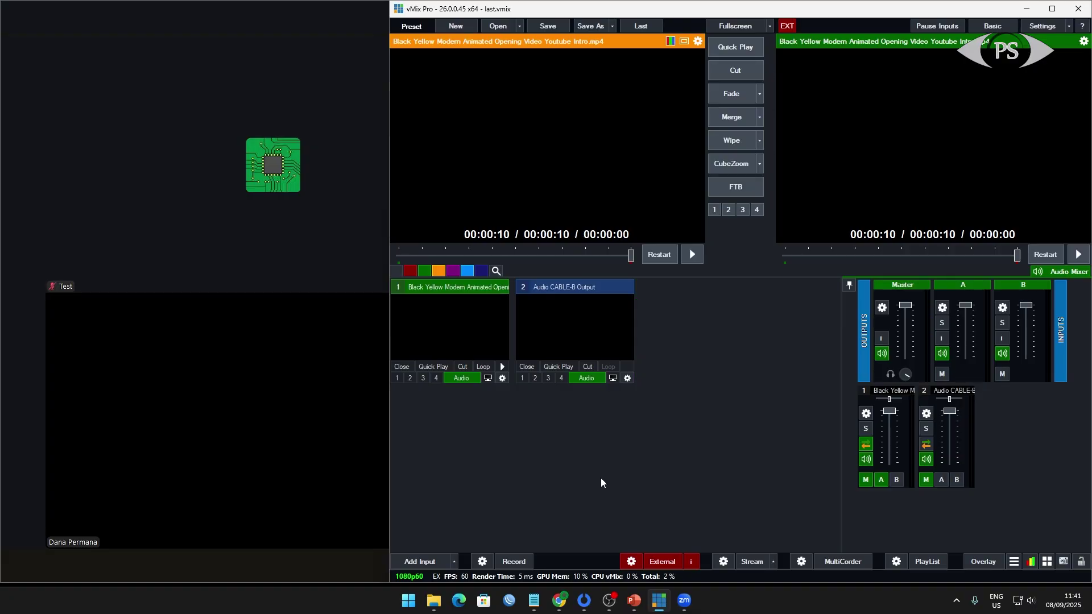
Narrow Zoom's shared-screen window to the width of the meeting window and move it up over that window.
{"action": "left_click", "coordinate": [257, 445]}
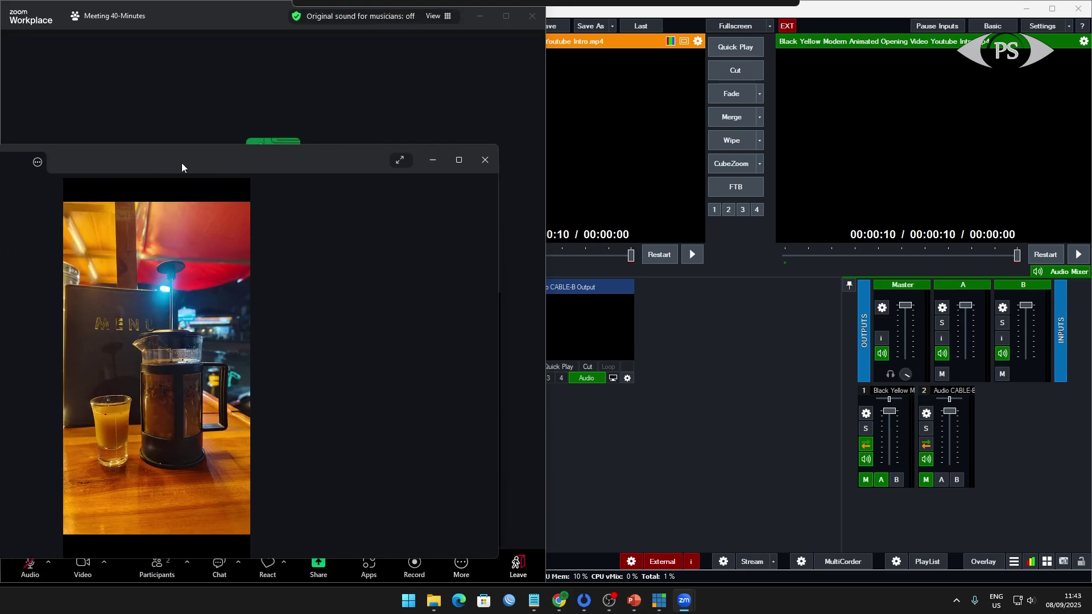
{"action": "left_click_drag", "start_coordinate": [400, 153], "coordinate": [367, 144]}
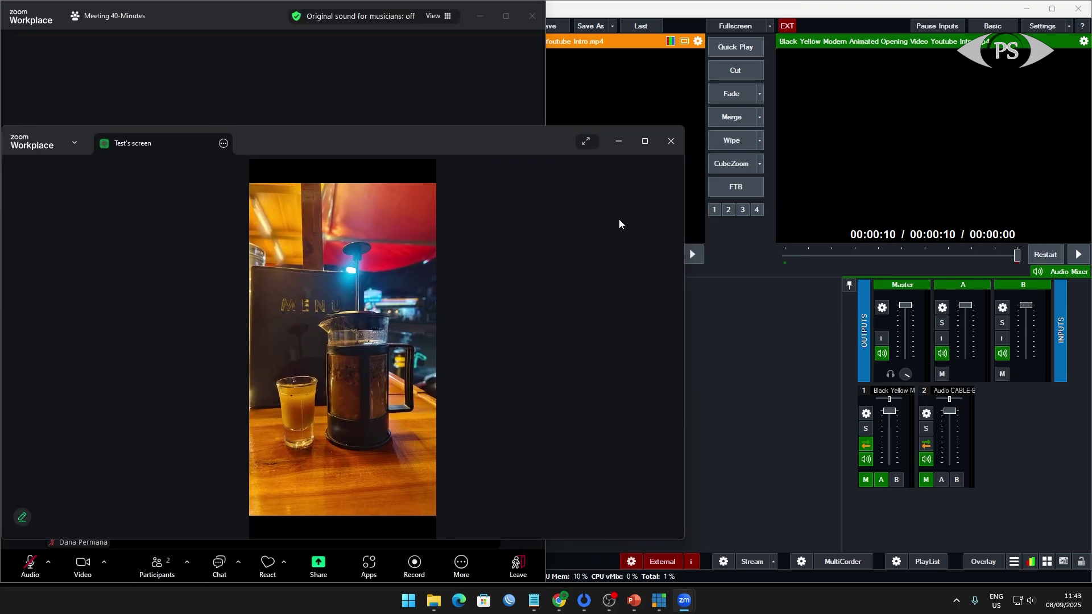
{"action": "left_click_drag", "start_coordinate": [685, 305], "coordinate": [543, 304]}
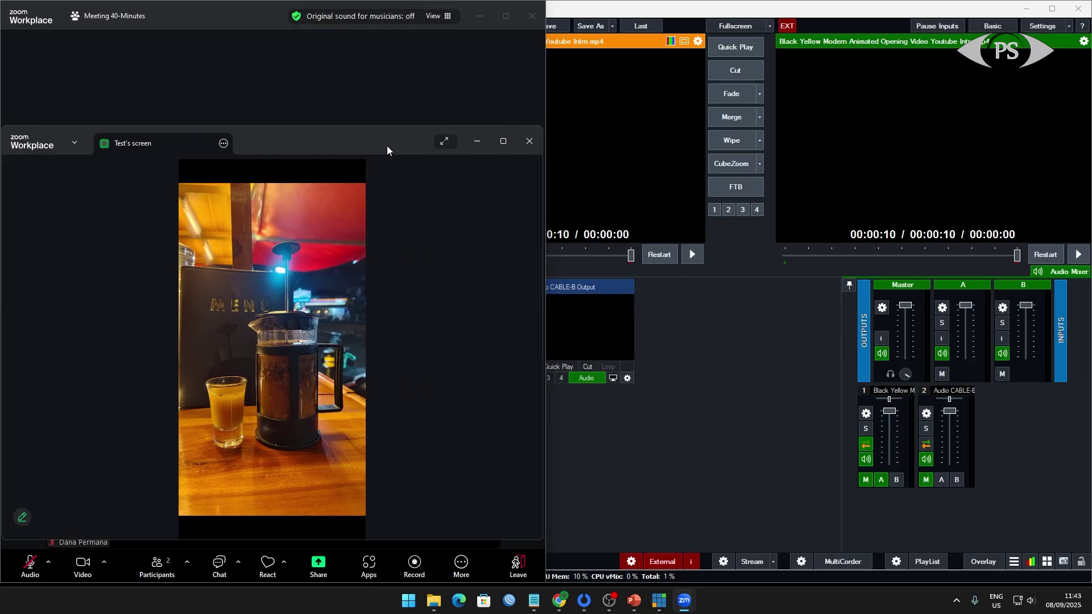
{"action": "left_click_drag", "start_coordinate": [356, 141], "coordinate": [356, 63]}
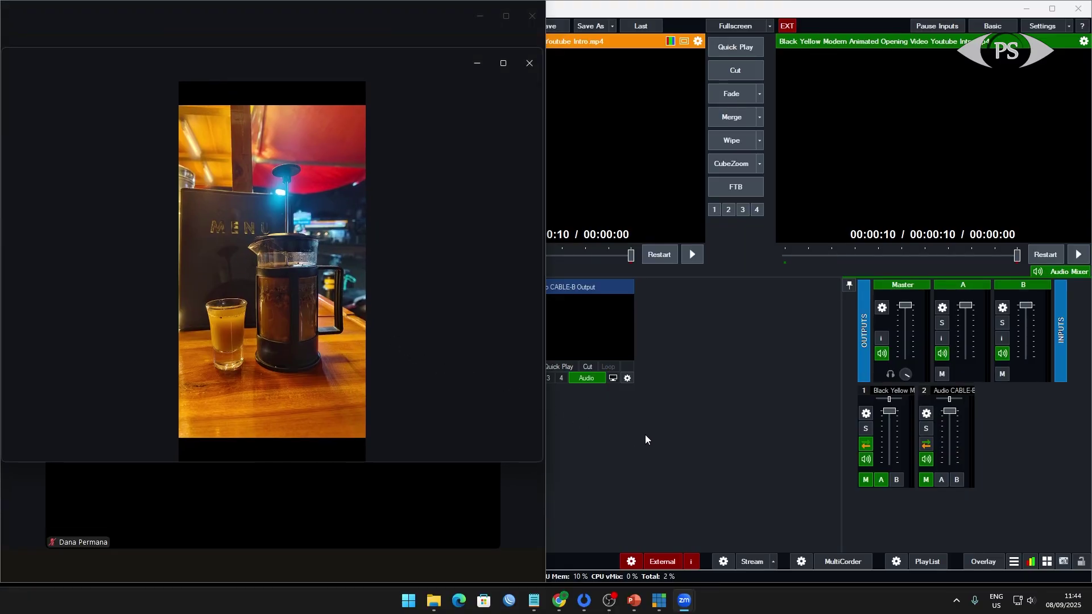
Add a local desktop capture of Zoom Meetings 2 in vMix as input 3, with WindowsGraphicsCapture as the capture method.
{"action": "left_click", "coordinate": [723, 440]}
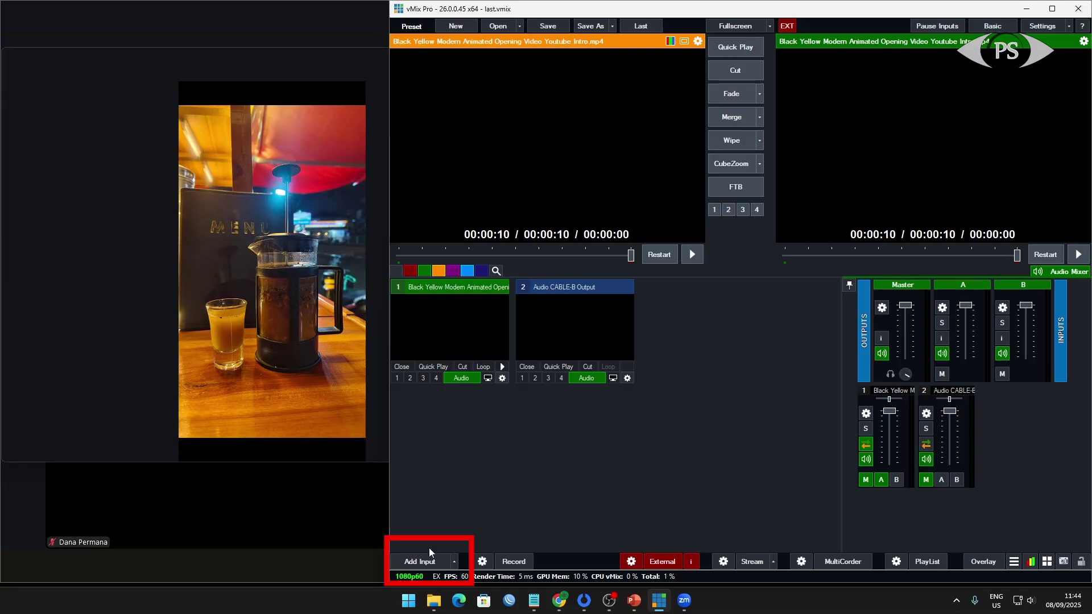
{"action": "left_click", "coordinate": [424, 562]}
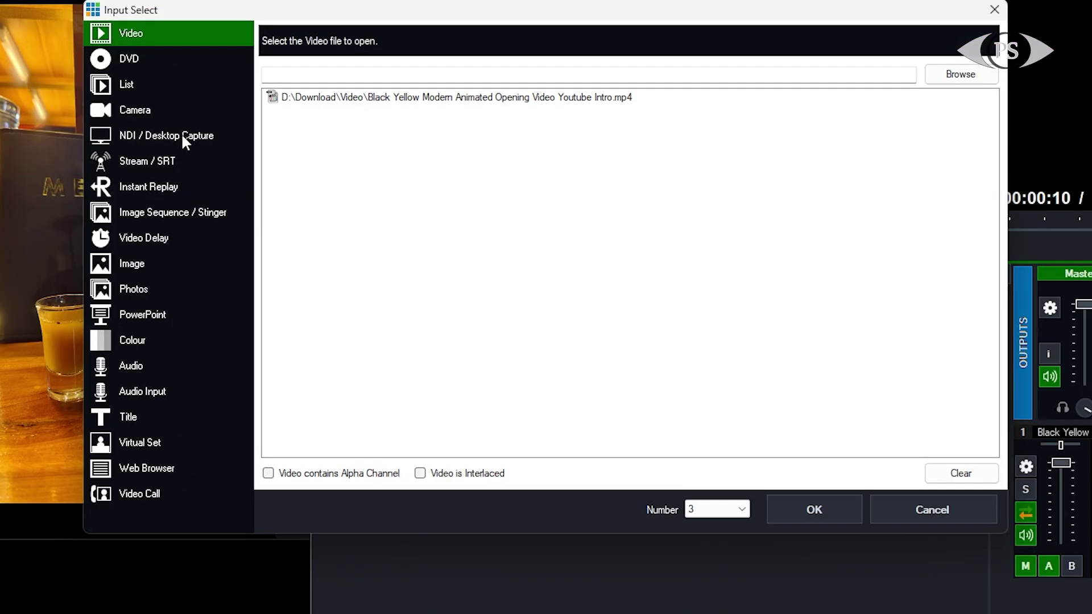
{"action": "left_click", "coordinate": [182, 136]}
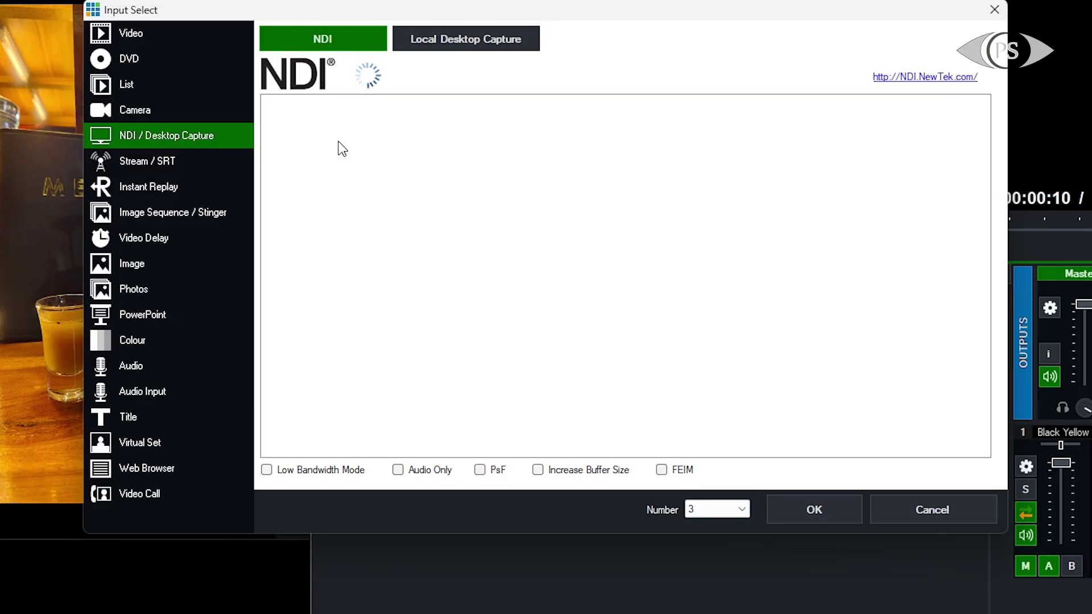
{"action": "left_click", "coordinate": [471, 47]}
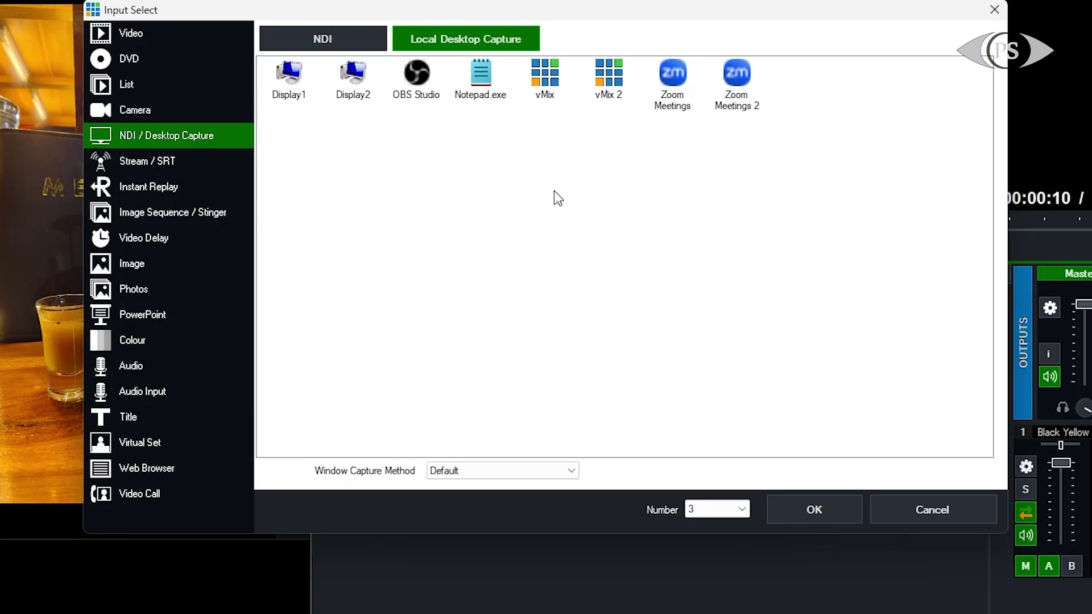
{"action": "left_click", "coordinate": [724, 80]}
{"action": "left_click", "coordinate": [538, 470]}
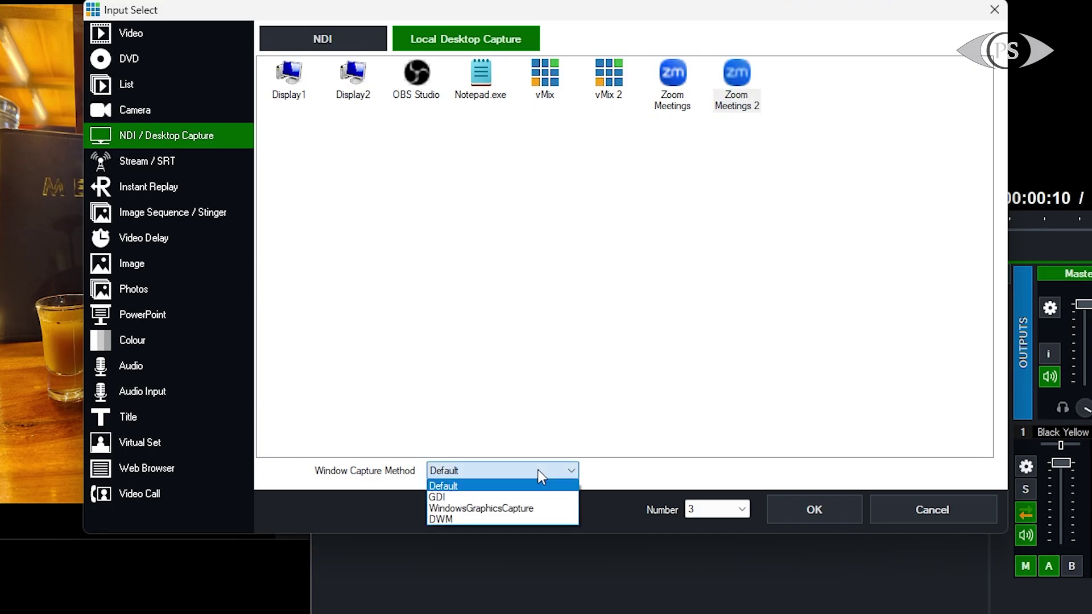
{"action": "left_click", "coordinate": [531, 508]}
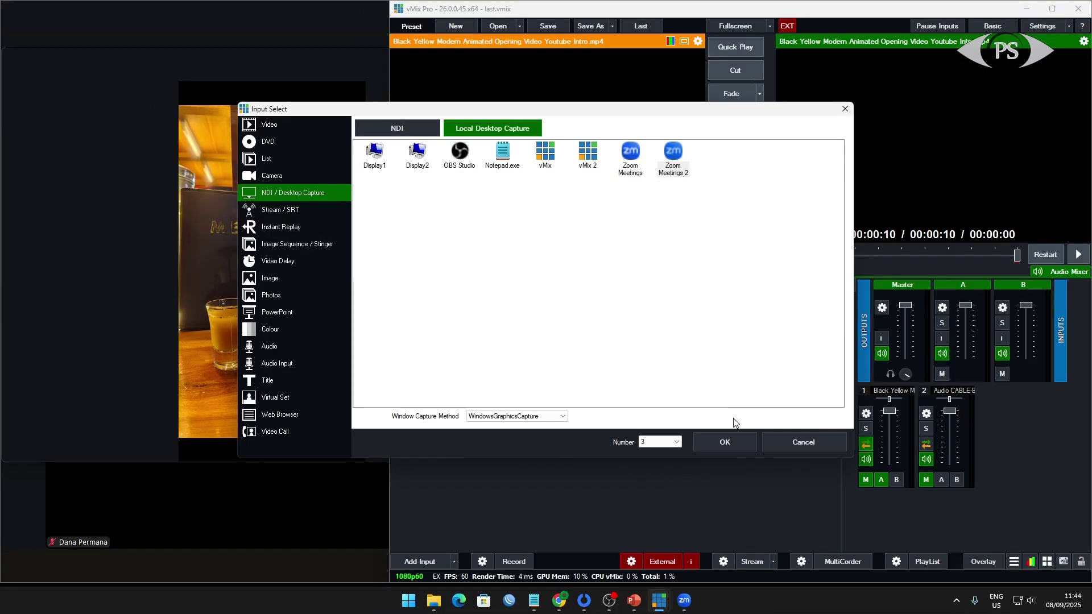
{"action": "left_click", "coordinate": [813, 509]}
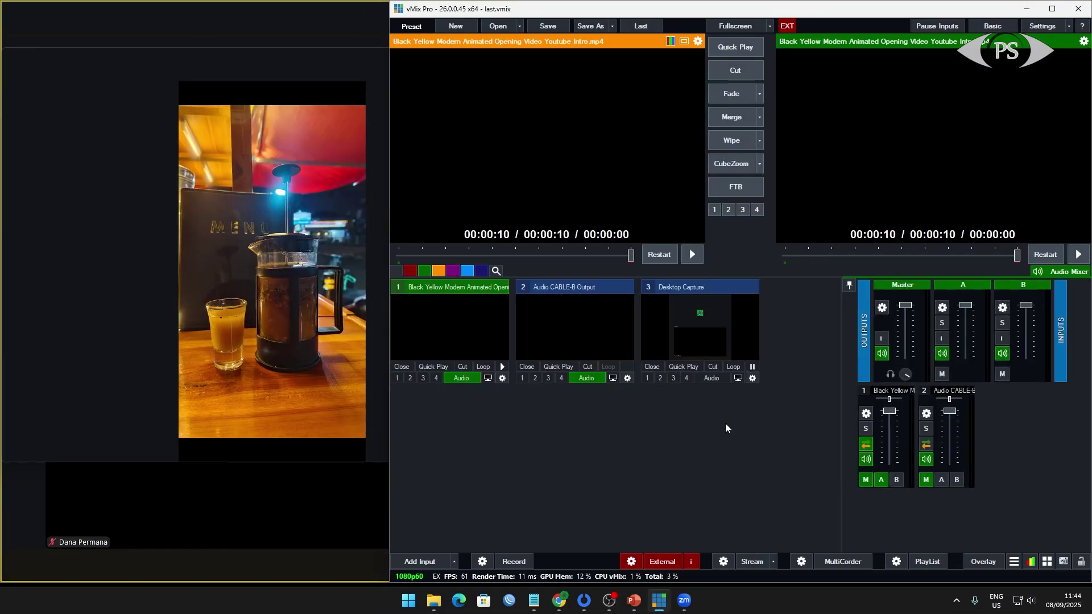
Change the desktop capture's source to Zoom Meetings and send it from preview to the program output with a Fade.
{"action": "right_click", "coordinate": [703, 315]}
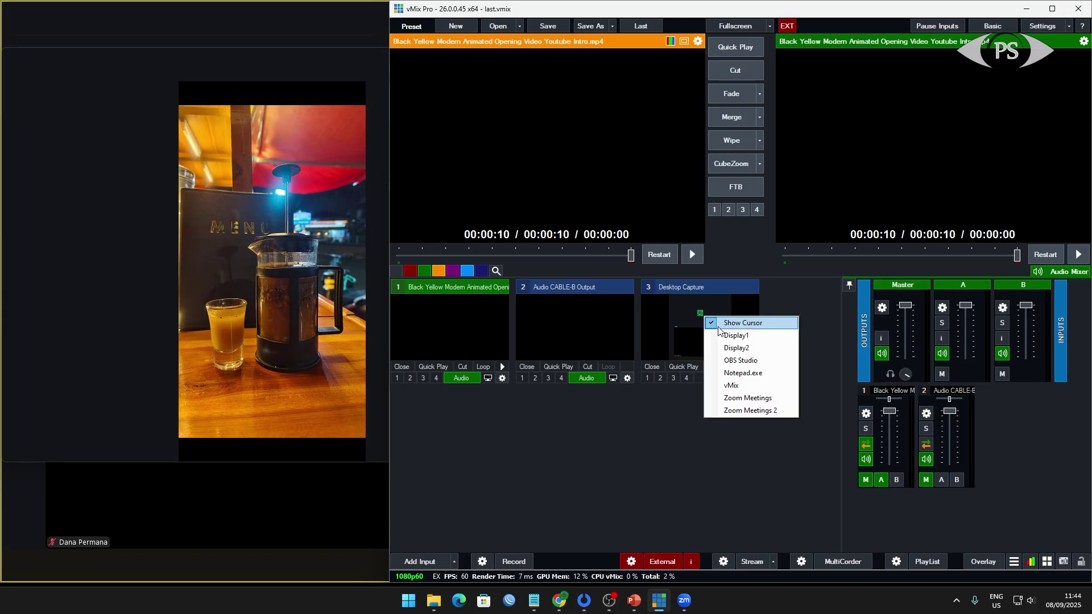
{"action": "left_click", "coordinate": [748, 398]}
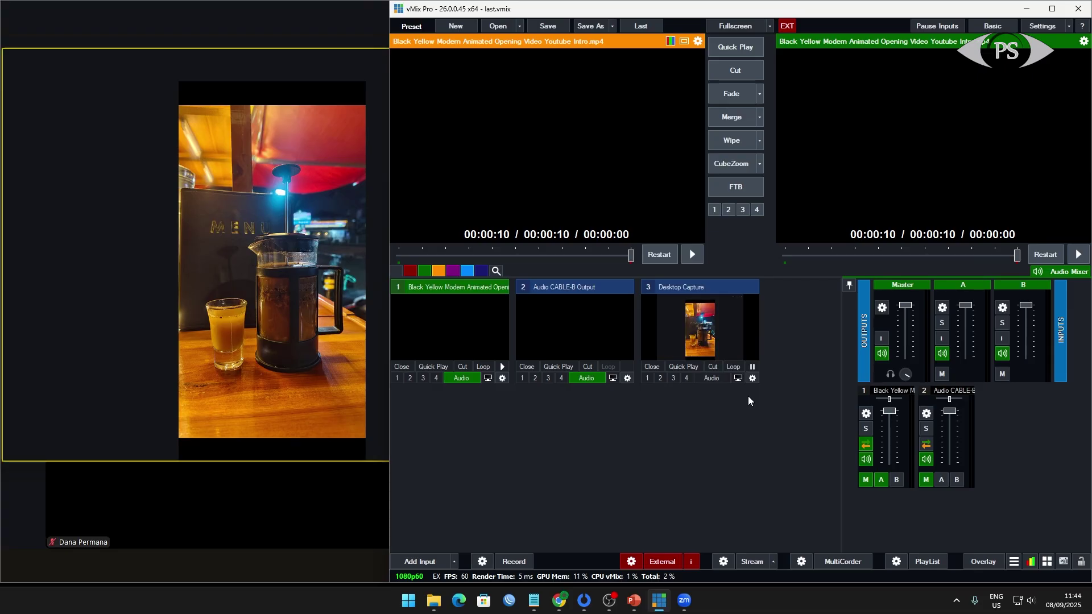
{"action": "left_click", "coordinate": [718, 324]}
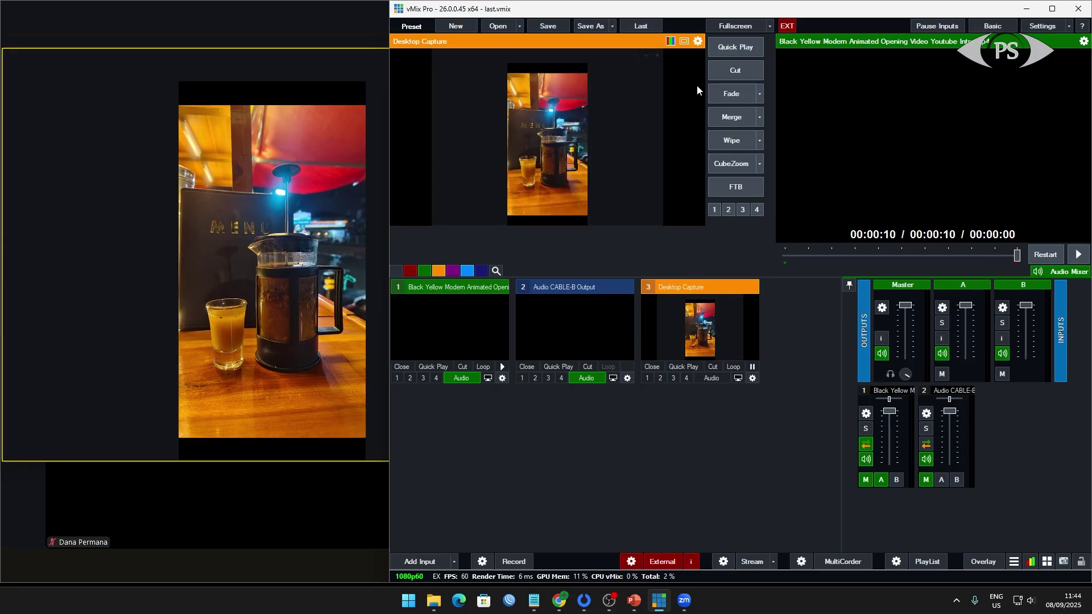
{"action": "left_click", "coordinate": [721, 92]}
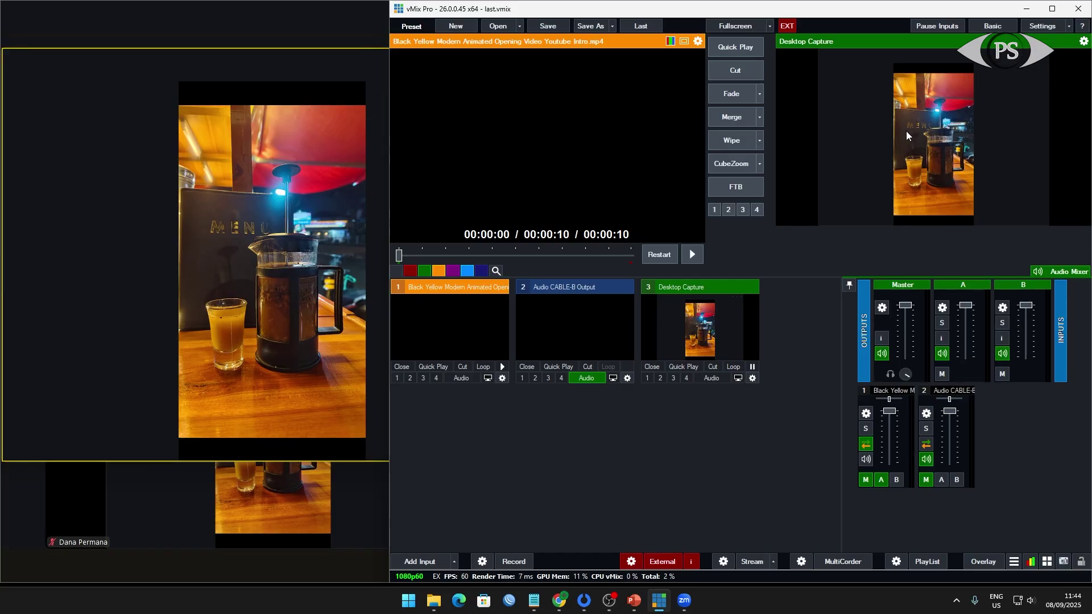
Switch to PowerPoint.
{"action": "left_click", "coordinate": [633, 600]}
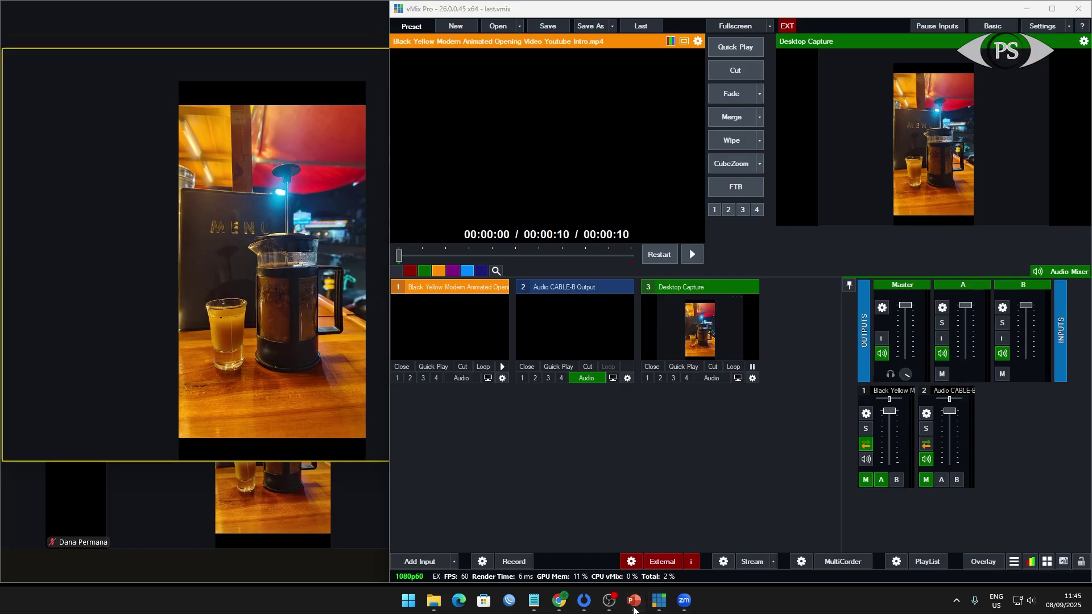